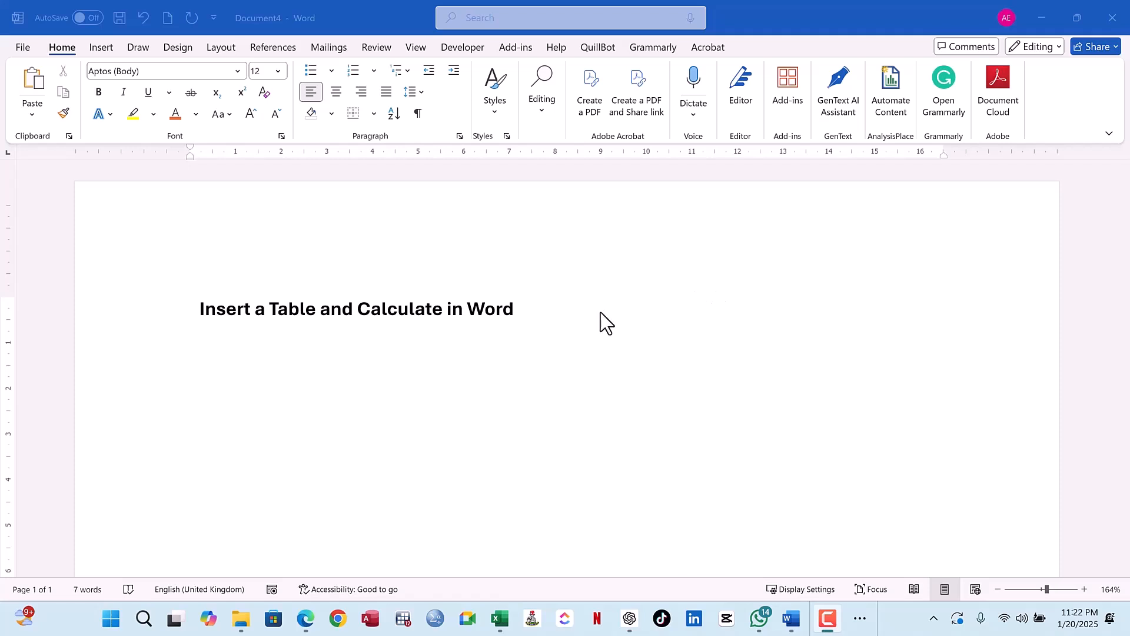
- Set up a new table below the heading with 2 columns and 5 rows
{"action": "left_click", "coordinate": [523, 320]}
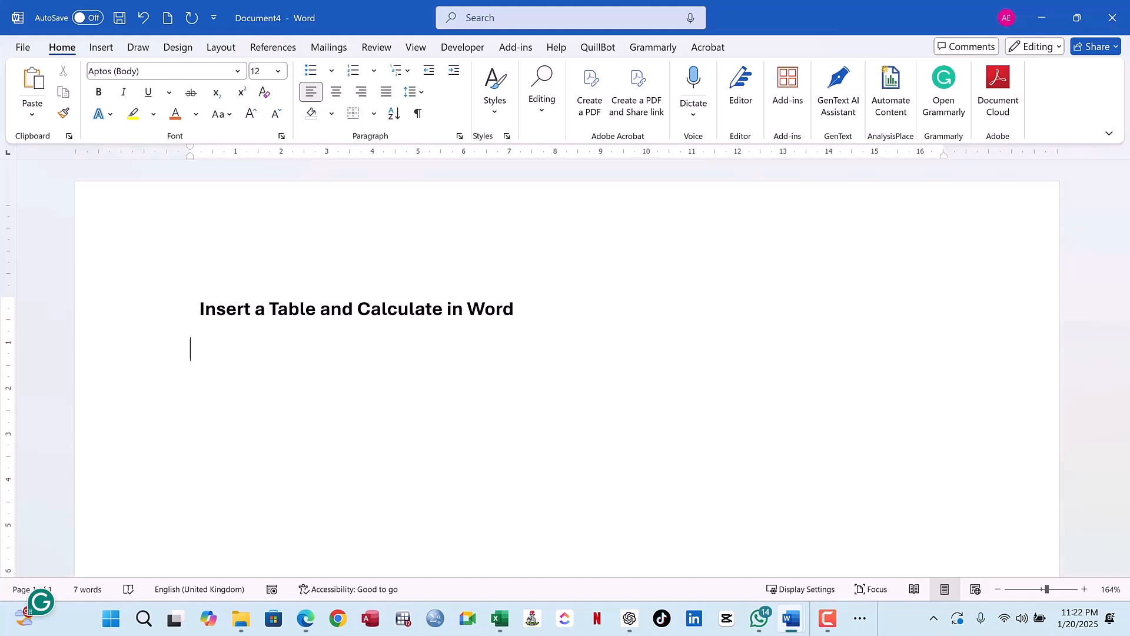
{"action": "key", "text": "F9"}
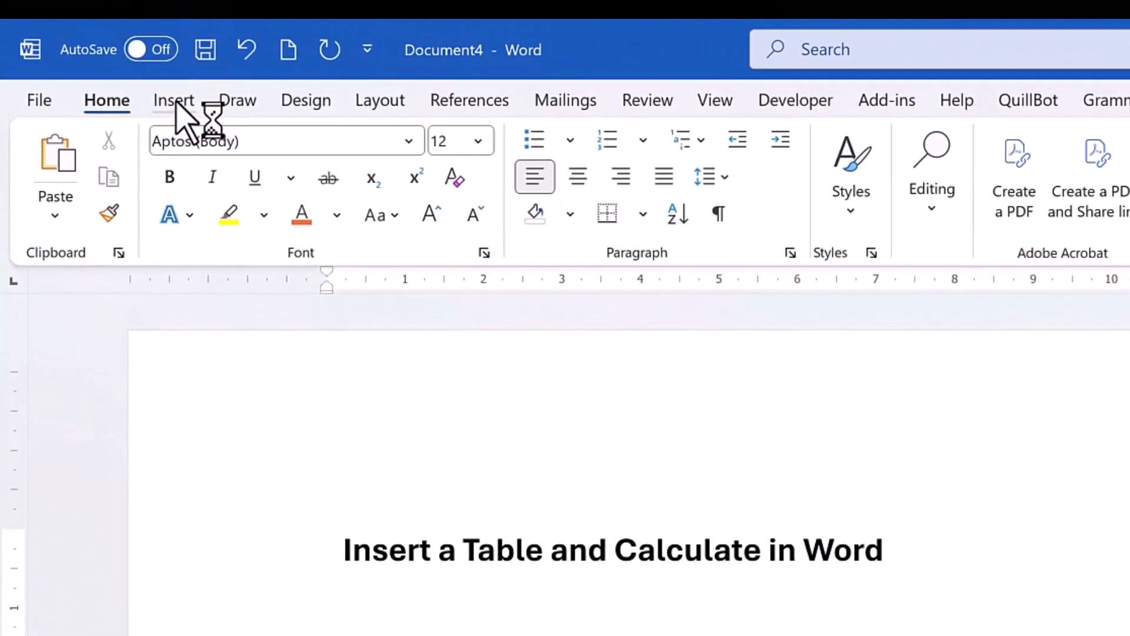
{"action": "left_click", "coordinate": [100, 47]}
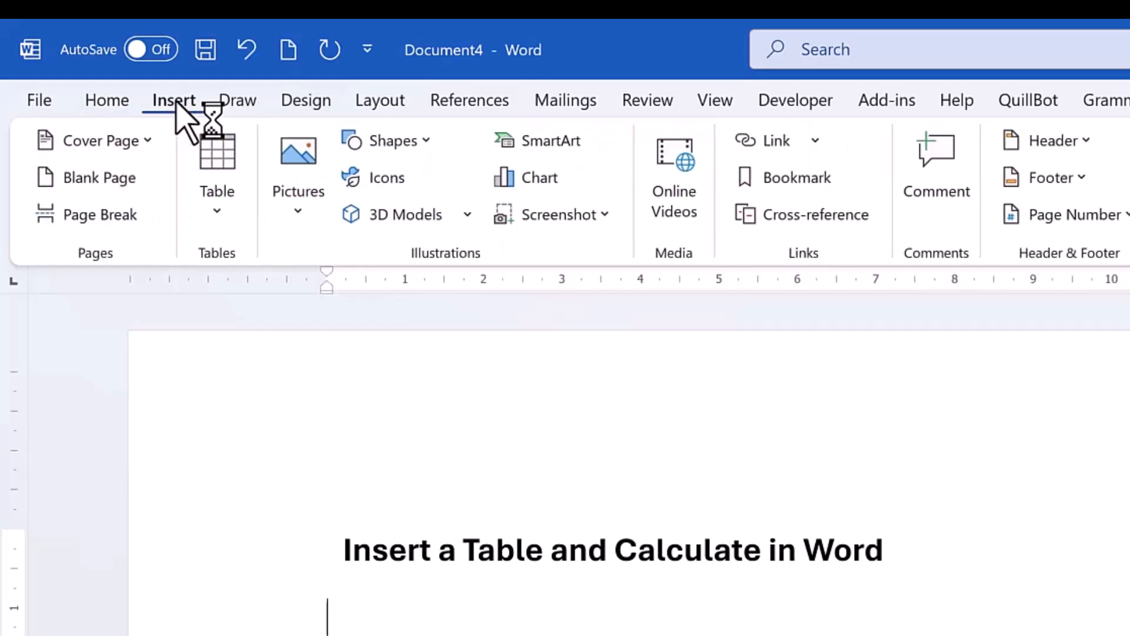
{"action": "left_click", "coordinate": [217, 212]}
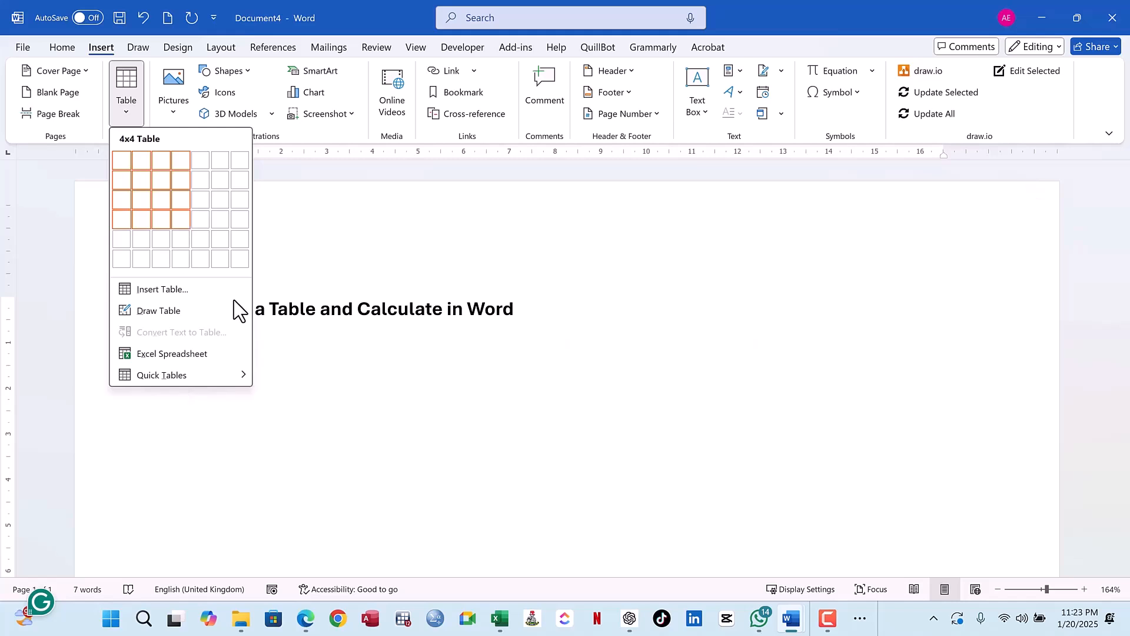
{"action": "left_click", "coordinate": [182, 292]}
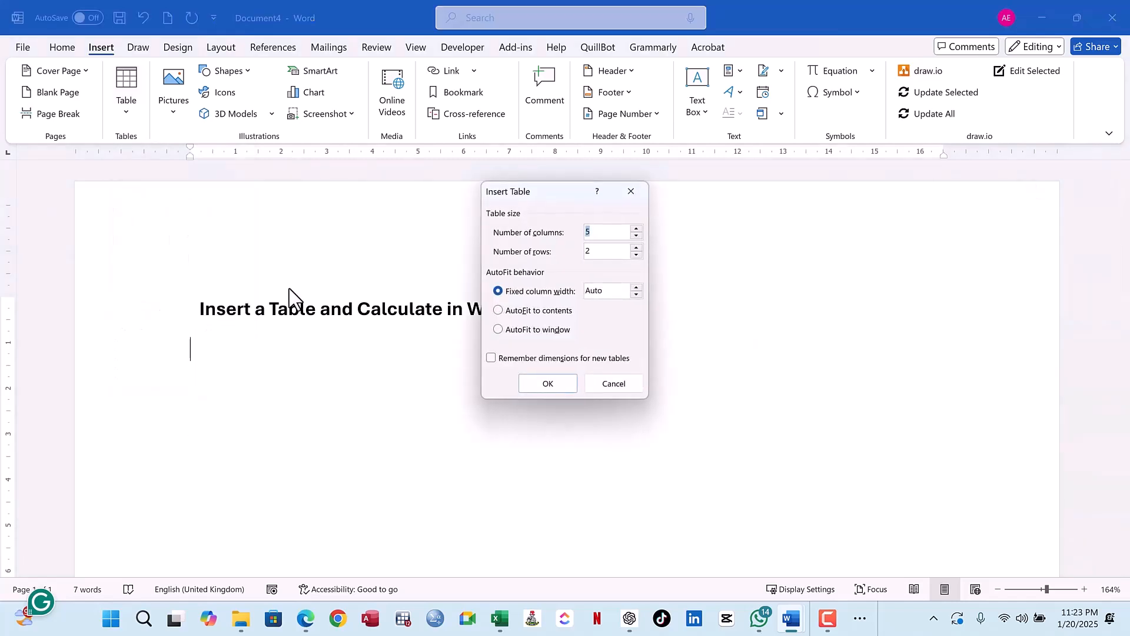
{"action": "left_click_drag", "start_coordinate": [370, 232], "coordinate": [917, 107]}
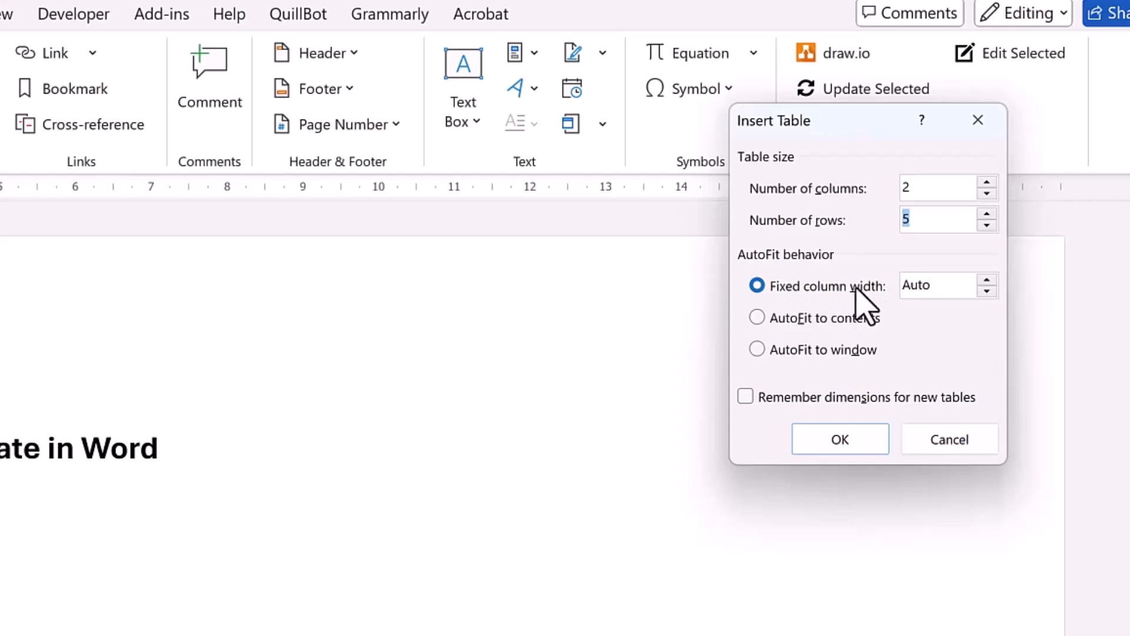
- Choose a fixed column width of Auto and create the table
{"action": "left_click", "coordinate": [987, 282]}
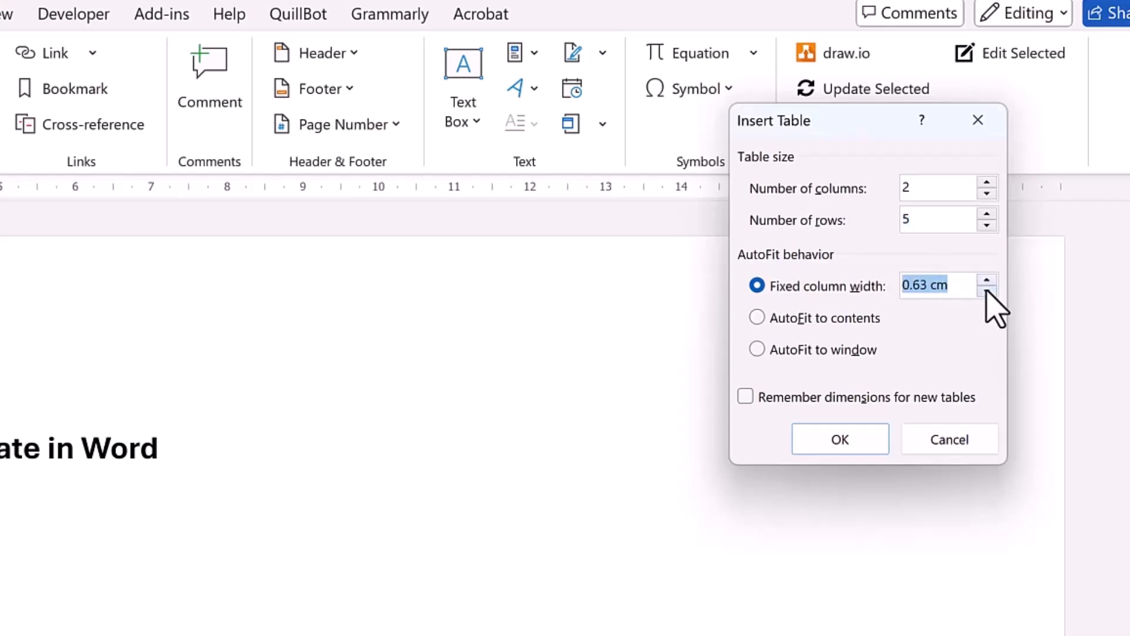
{"action": "left_click", "coordinate": [987, 291]}
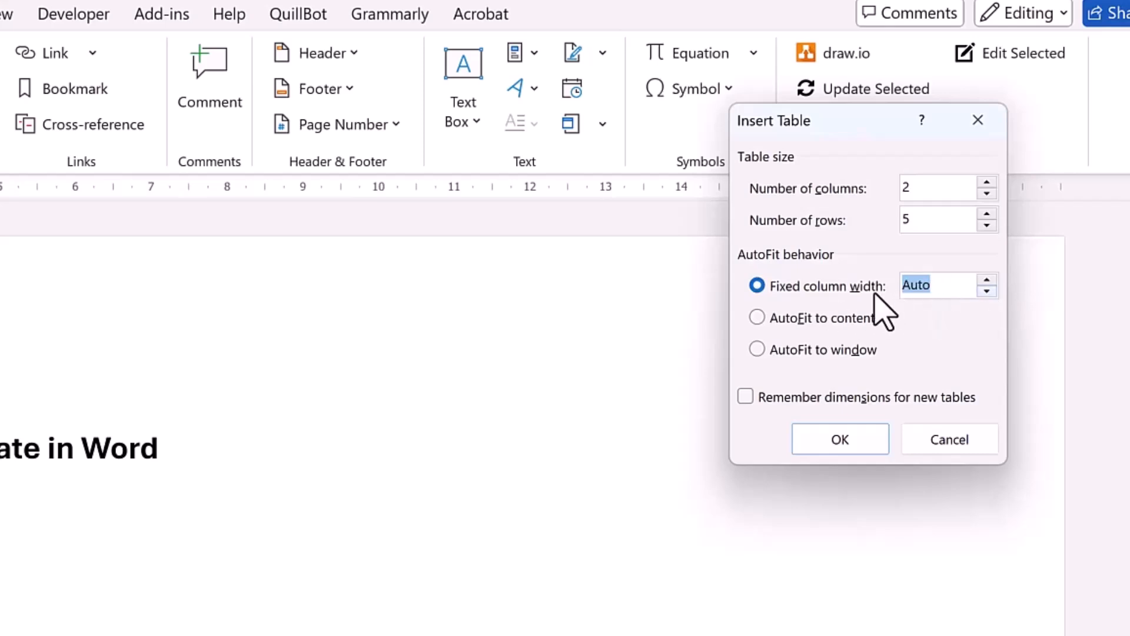
{"action": "left_click", "coordinate": [757, 318]}
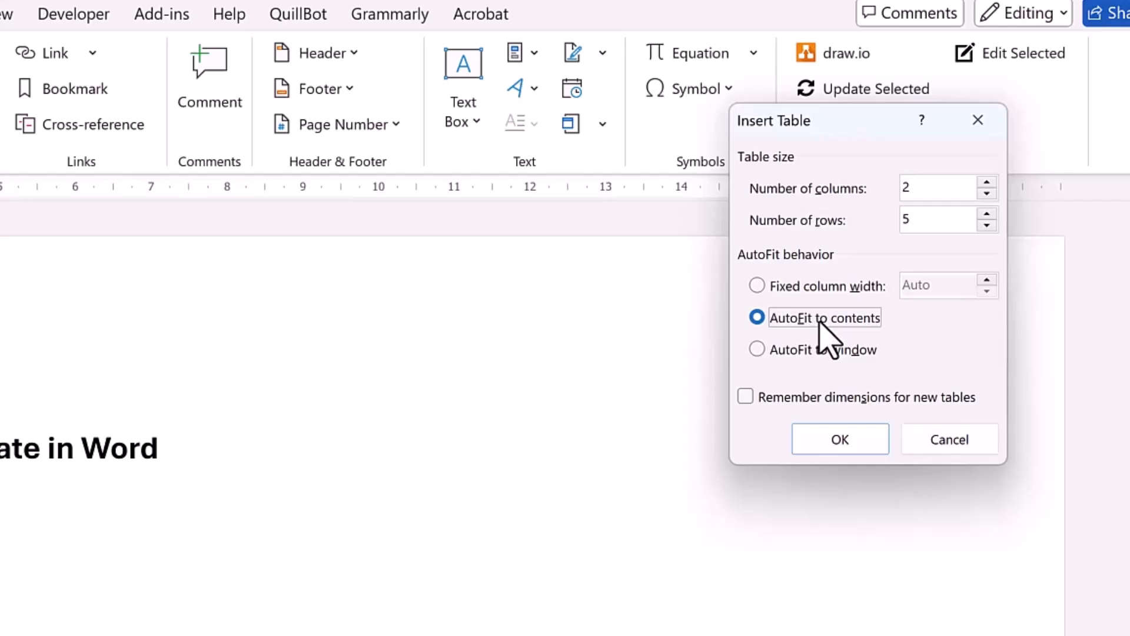
{"action": "left_click", "coordinate": [759, 349]}
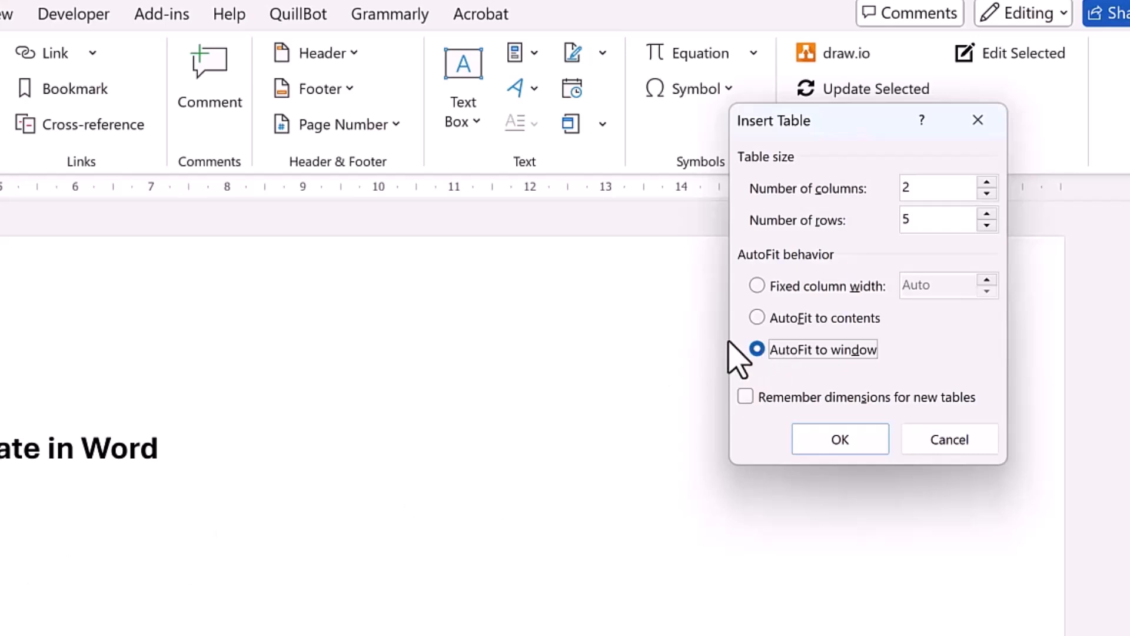
{"action": "left_click", "coordinate": [758, 286]}
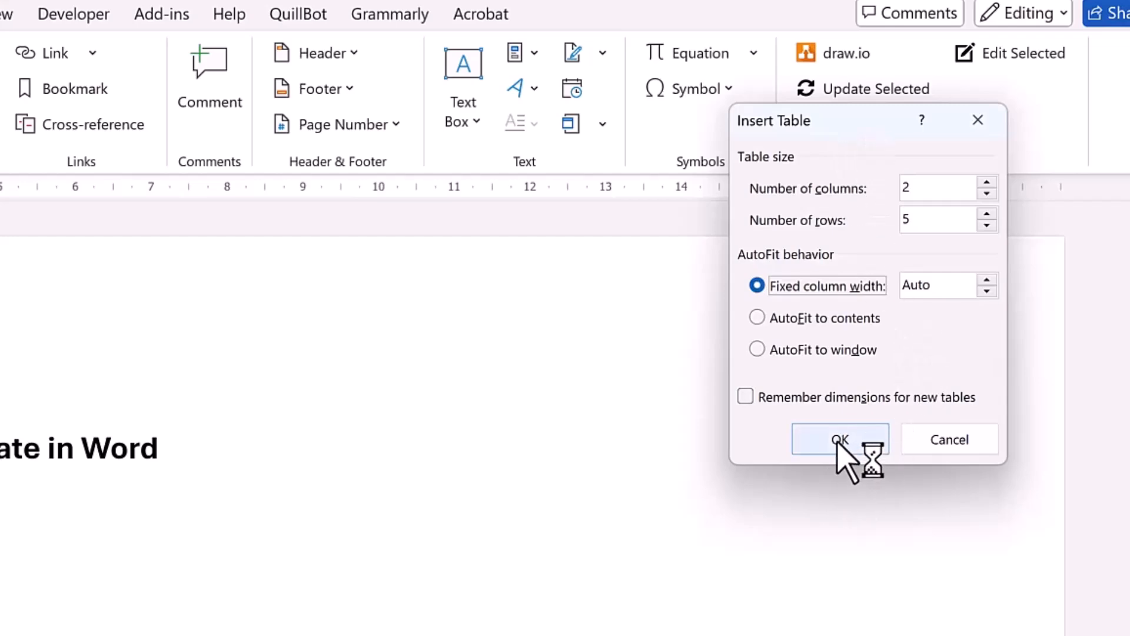
{"action": "left_click", "coordinate": [840, 439]}
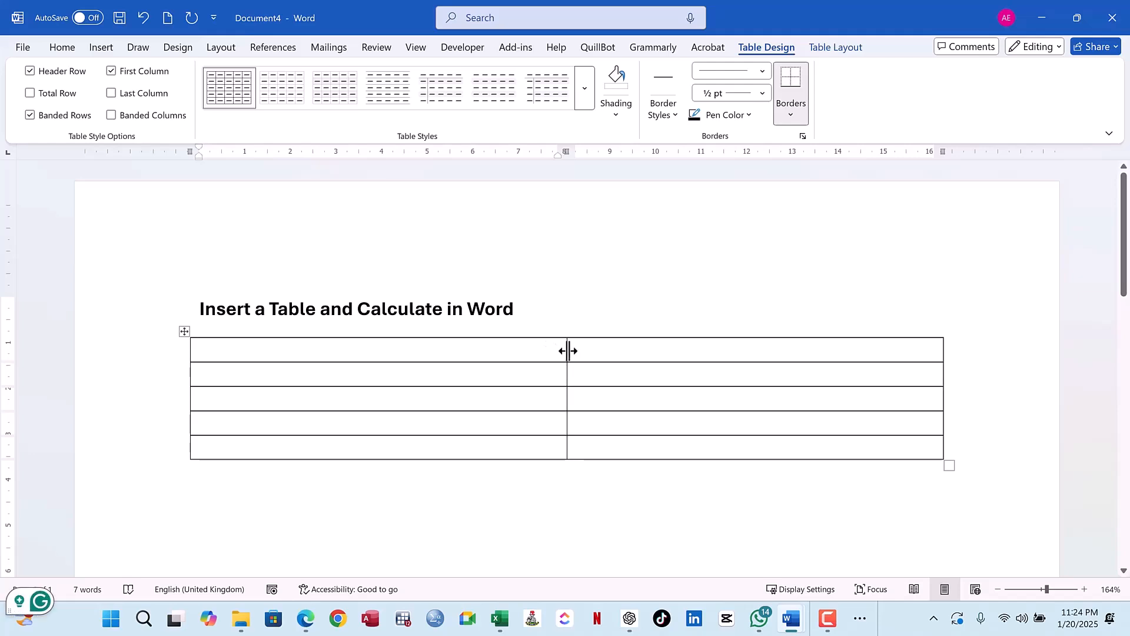
- Narrow the table's first column to about 4.5 cm and its second column to about 5 cm
{"action": "mouse_move", "coordinate": [563, 351]}
{"action": "left_mouse_down"}
{"action": "mouse_move", "coordinate": [351, 371]}
{"action": "mouse_move", "coordinate": [395, 371]}
{"action": "left_mouse_up"}
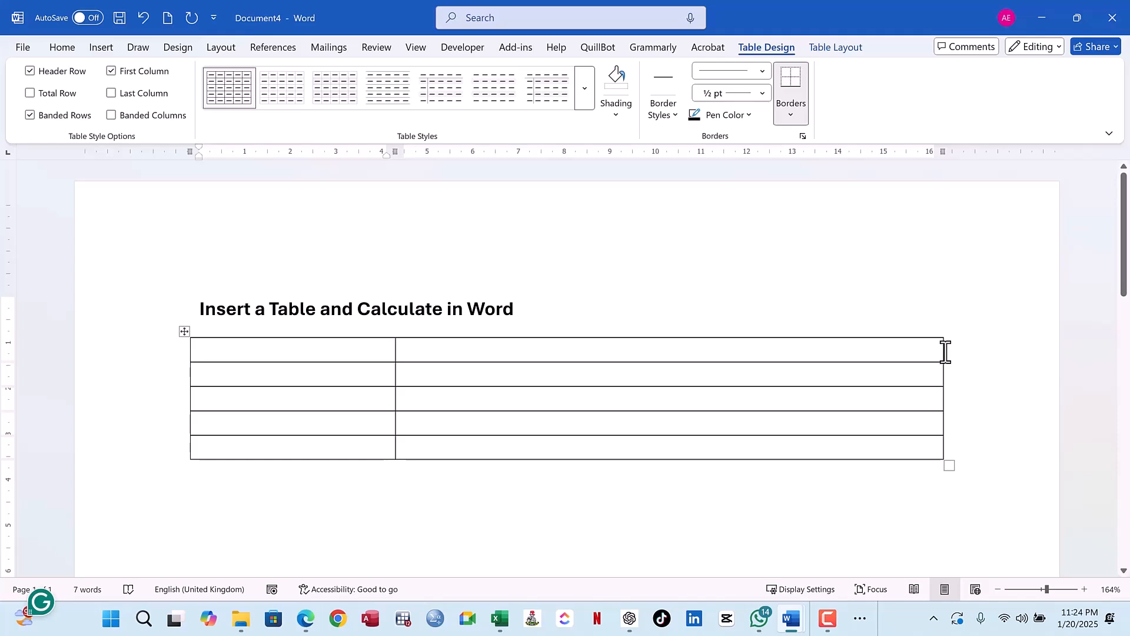
{"action": "mouse_move", "coordinate": [944, 352]}
{"action": "left_mouse_down"}
{"action": "mouse_move", "coordinate": [575, 363]}
{"action": "mouse_move", "coordinate": [597, 362]}
{"action": "left_mouse_up"}
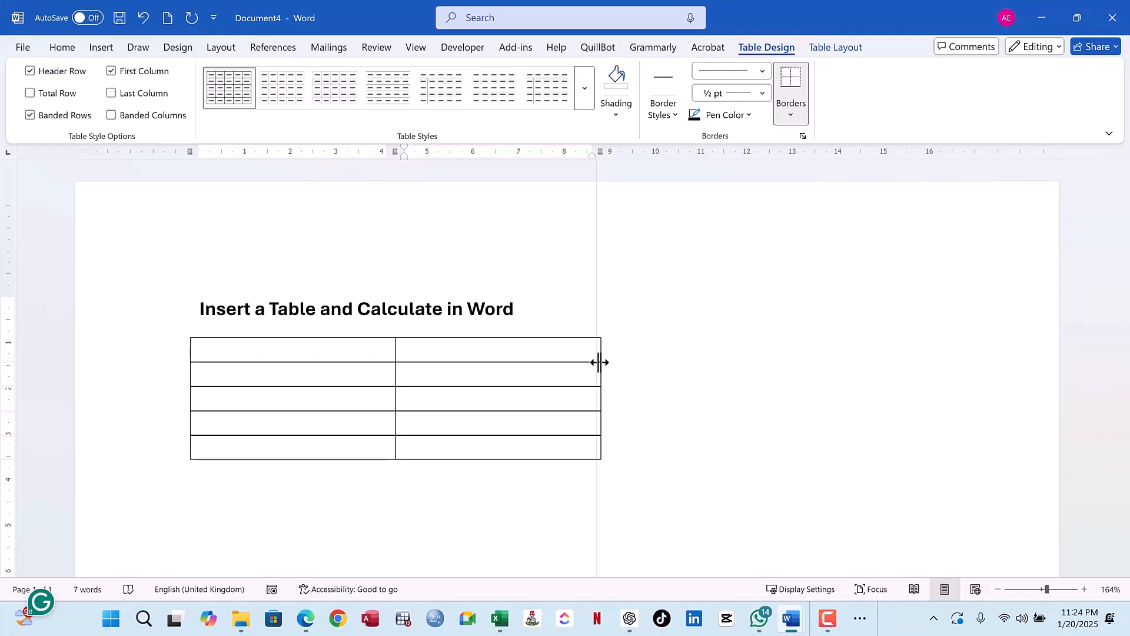
{"action": "left_click_drag", "start_coordinate": [599, 362], "coordinate": [624, 361]}
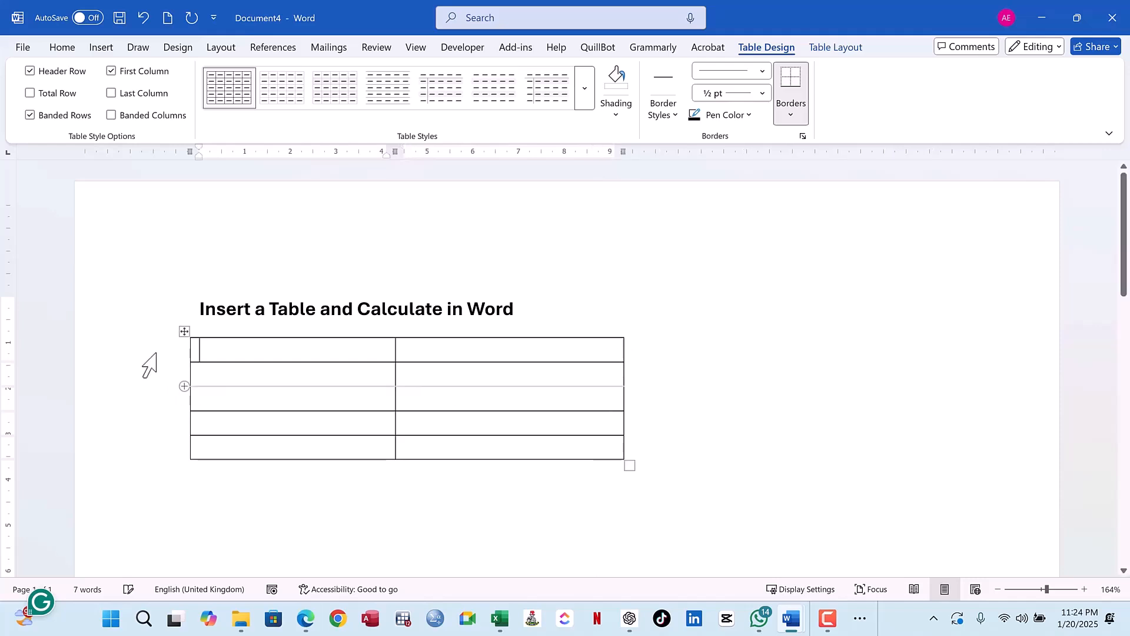
- Examine the table layout tools, including the AutoFit choices
{"action": "left_click", "coordinate": [836, 48]}
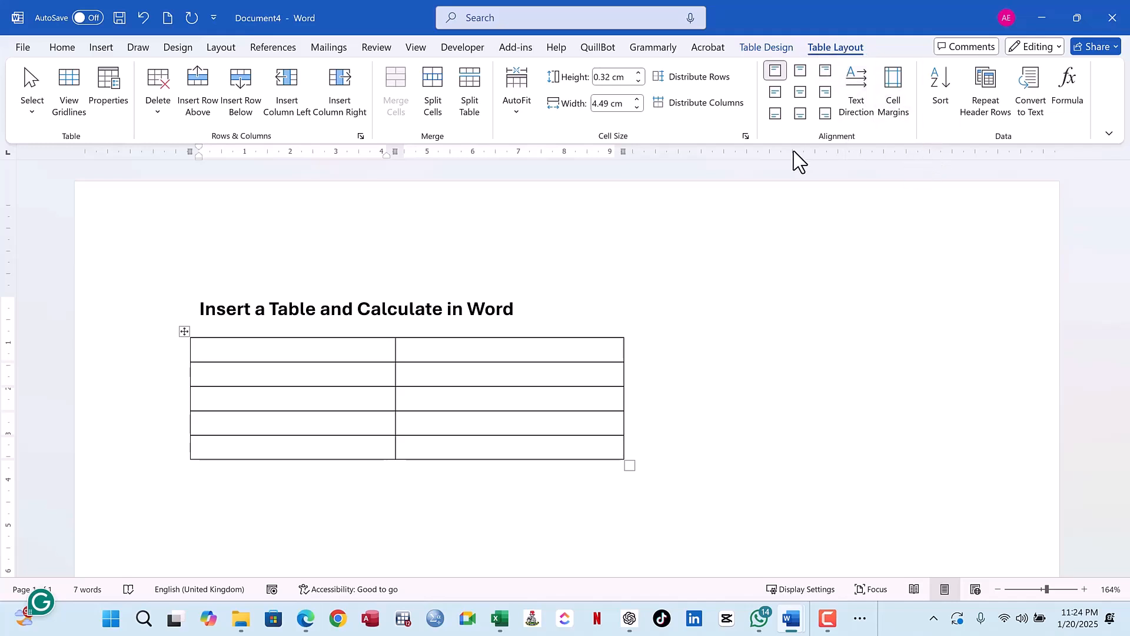
{"action": "left_click", "coordinate": [518, 118]}
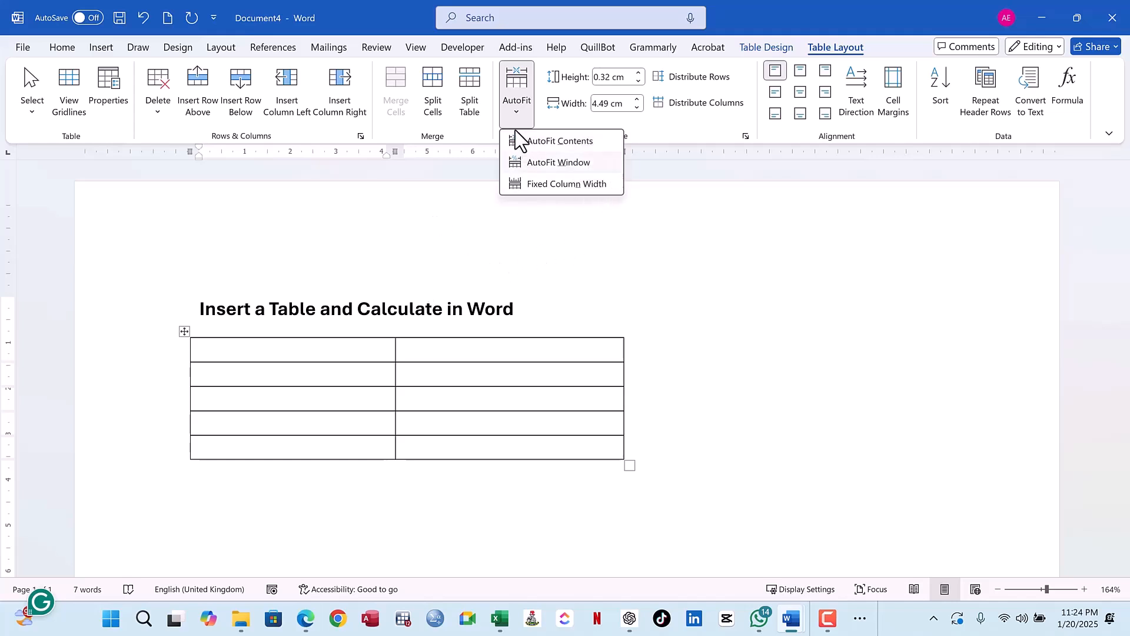
{"action": "left_click", "coordinate": [184, 332]}
{"action": "left_click", "coordinate": [184, 333]}
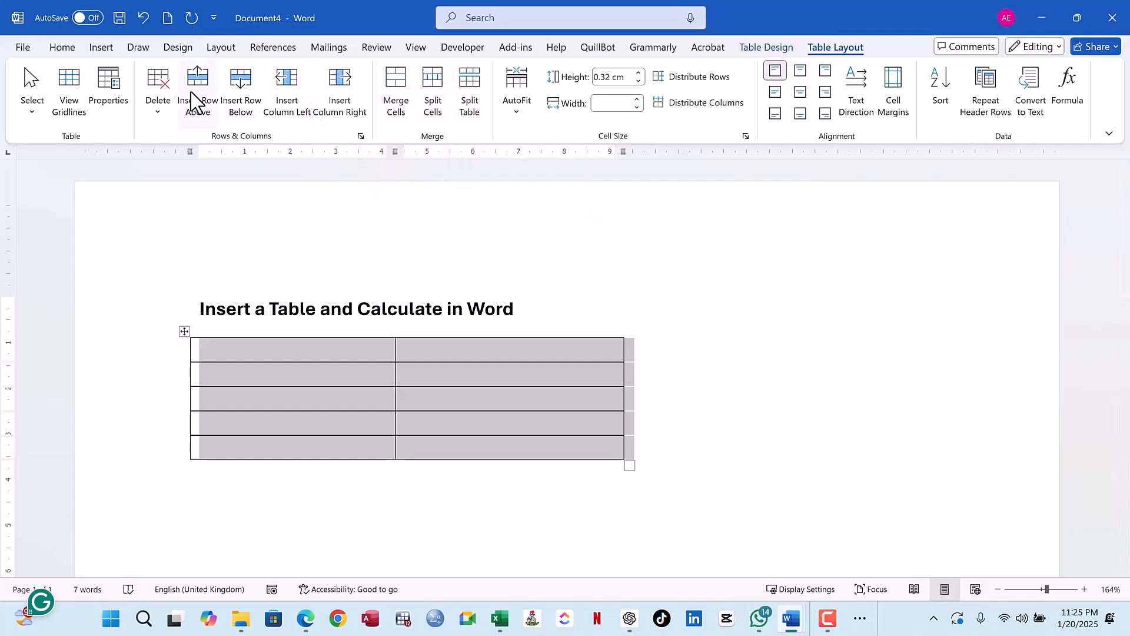
{"action": "left_click", "coordinate": [577, 355]}
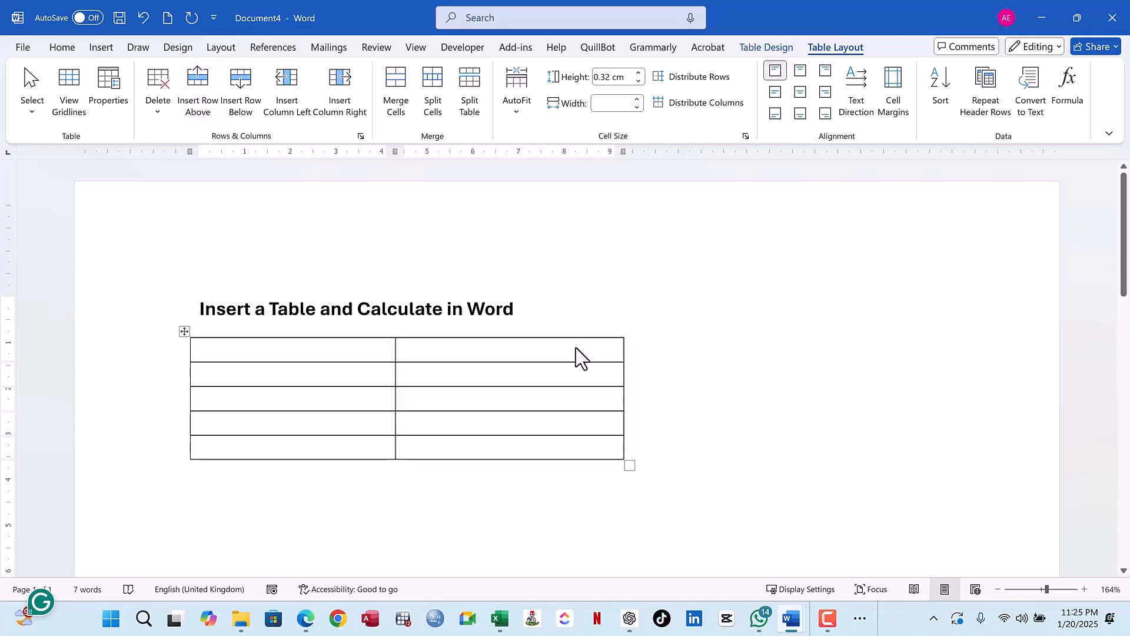
- Insert a row above the table's second row and another row below its last row
{"action": "left_click", "coordinate": [574, 378]}
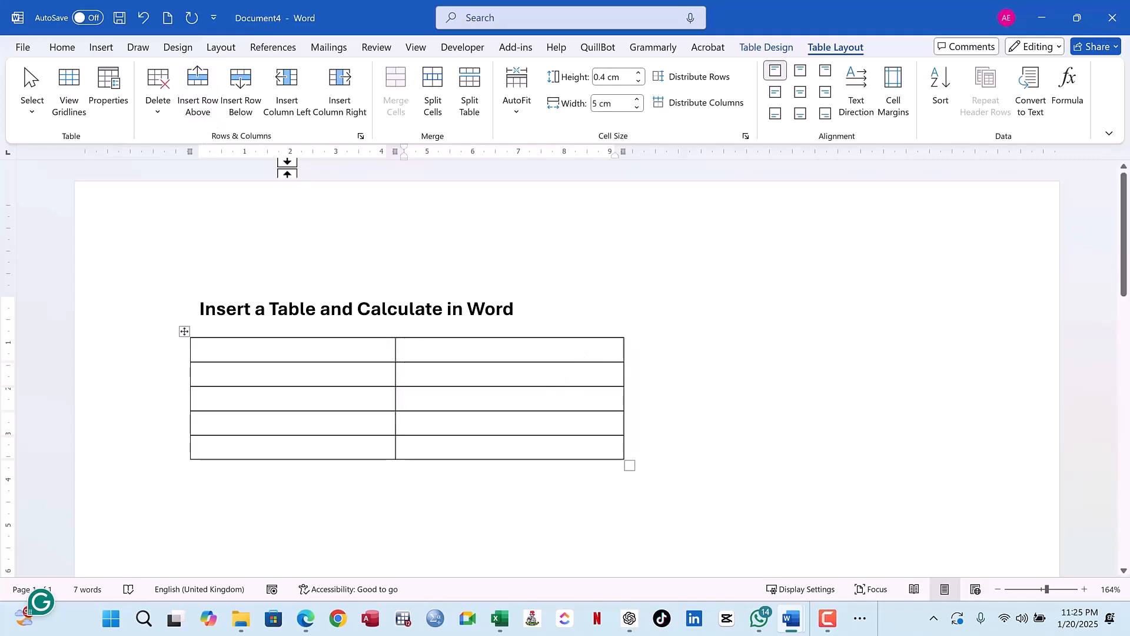
{"action": "left_click", "coordinate": [198, 89]}
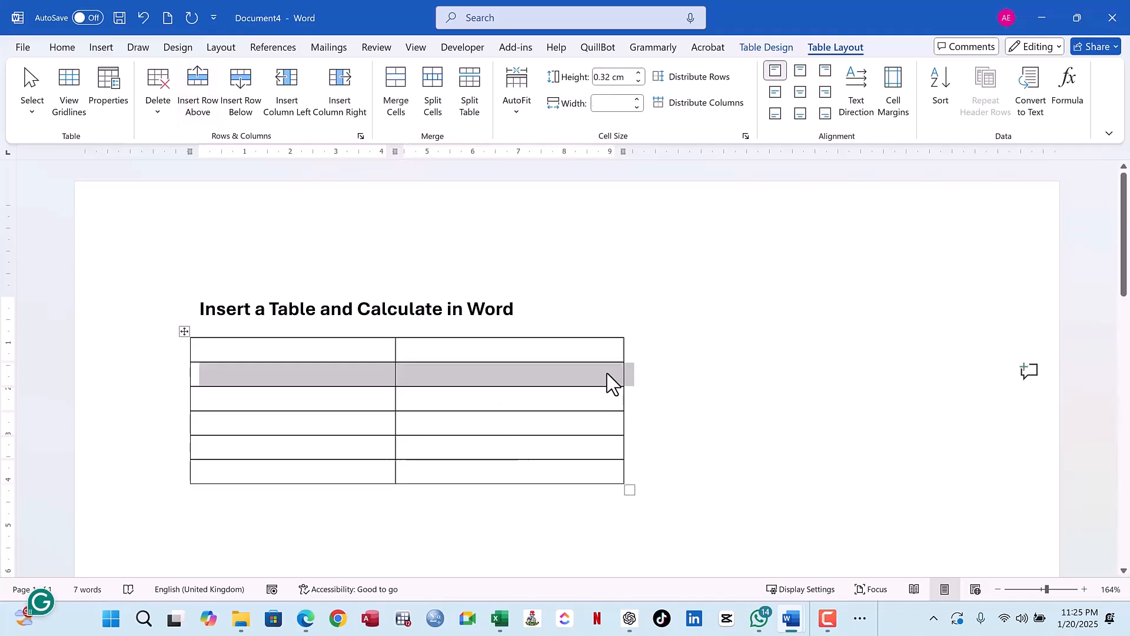
{"action": "left_click", "coordinate": [618, 477]}
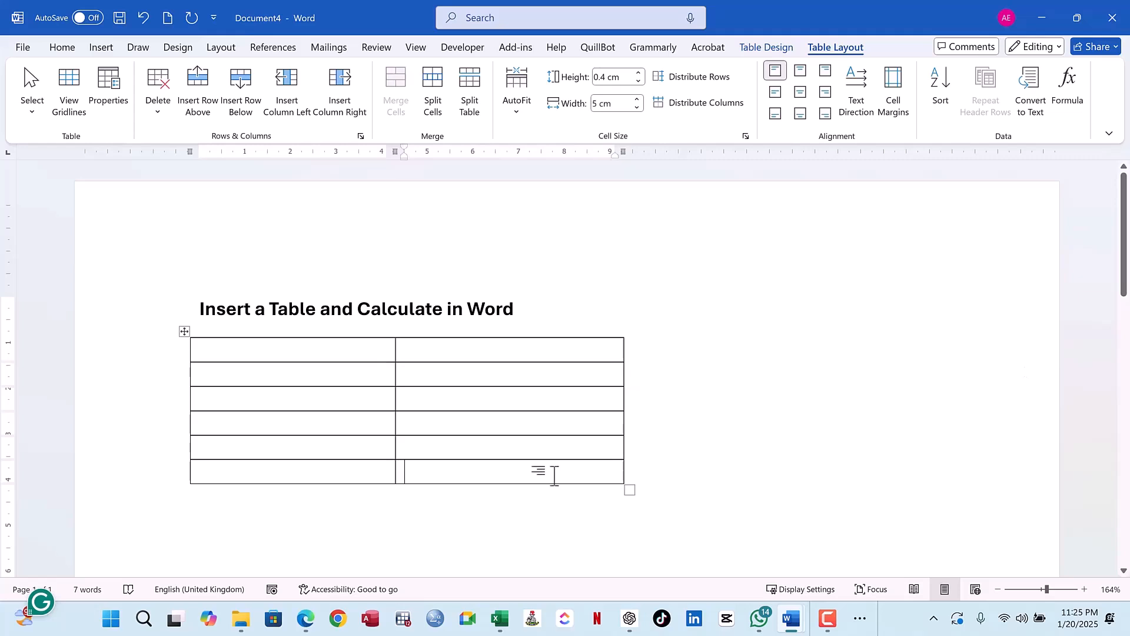
{"action": "left_click", "coordinate": [241, 100]}
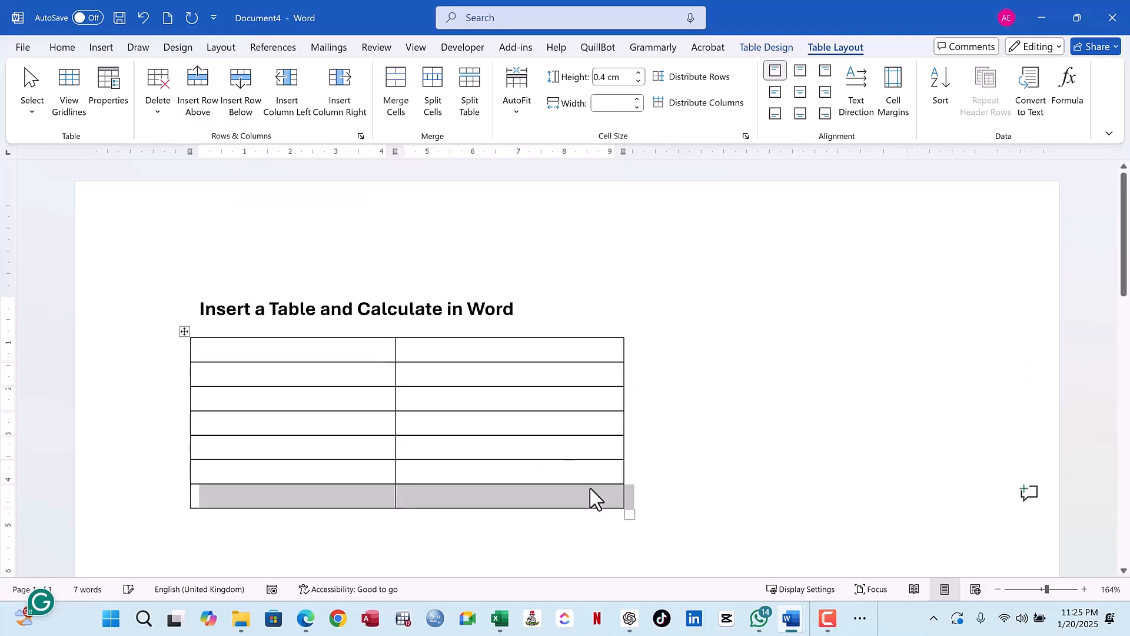
- Try inserting two columns before the table's first column, and undo the insertion
{"action": "left_click", "coordinate": [288, 88]}
{"action": "left_click", "coordinate": [288, 88]}
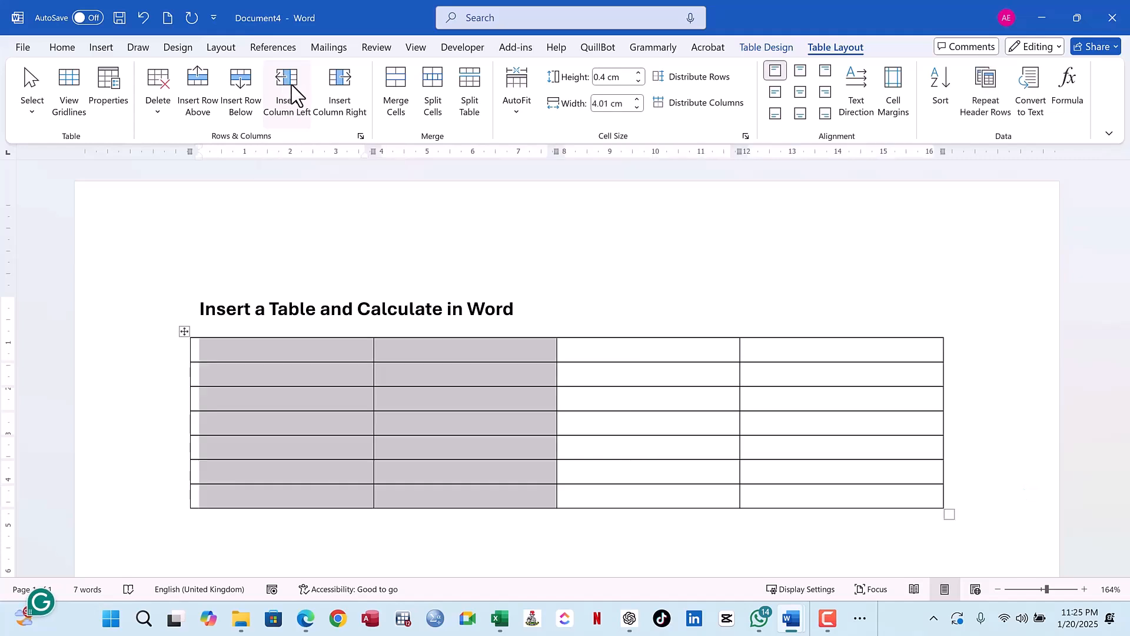
{"action": "left_click", "coordinate": [143, 19]}
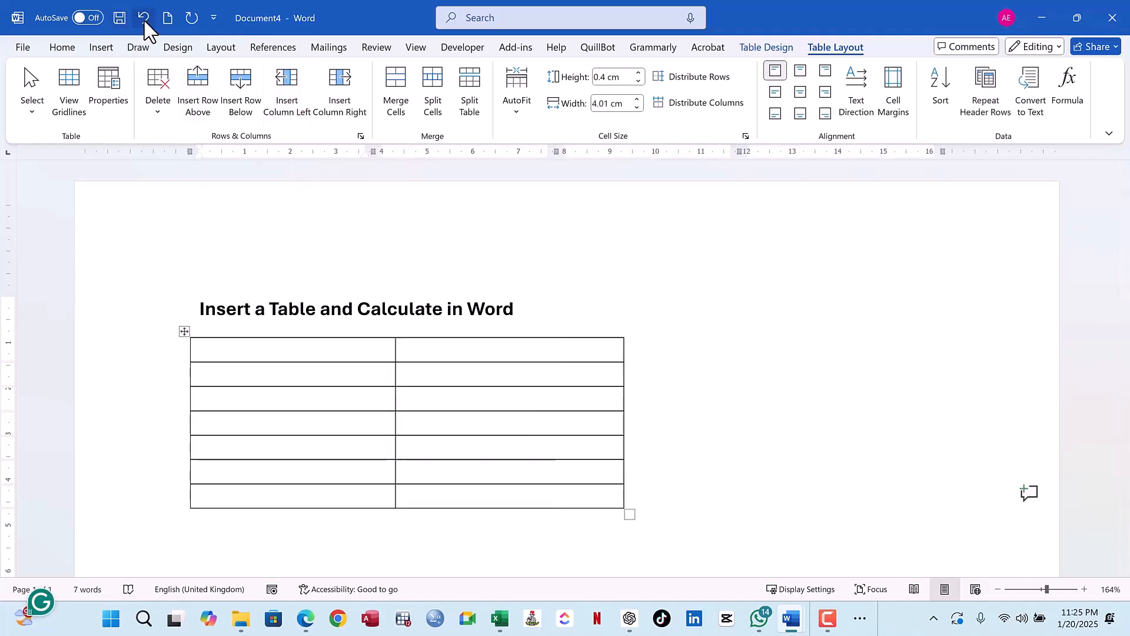
- Try inserting a single column to the left of the first column, and undo the insertion
{"action": "left_click", "coordinate": [500, 351]}
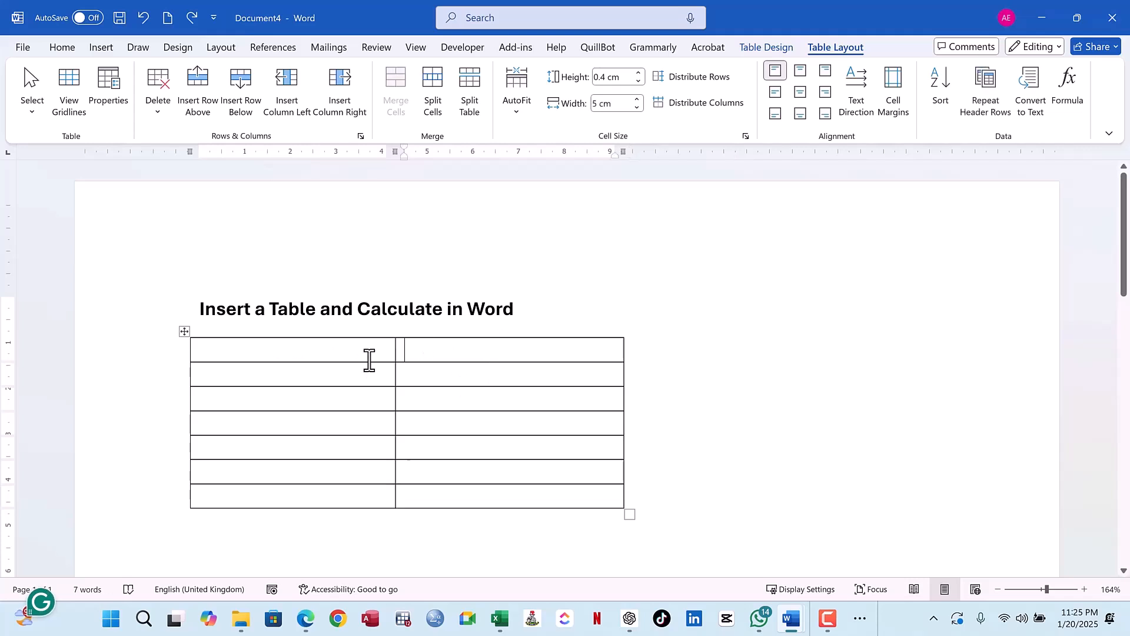
{"action": "left_click", "coordinate": [303, 353]}
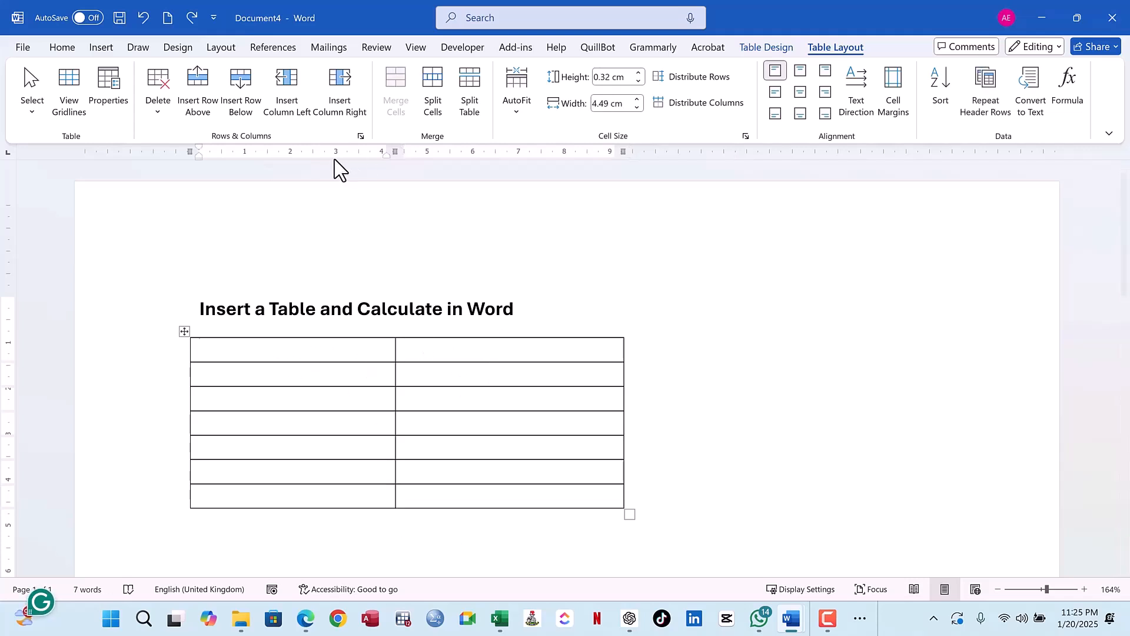
{"action": "left_click", "coordinate": [286, 86]}
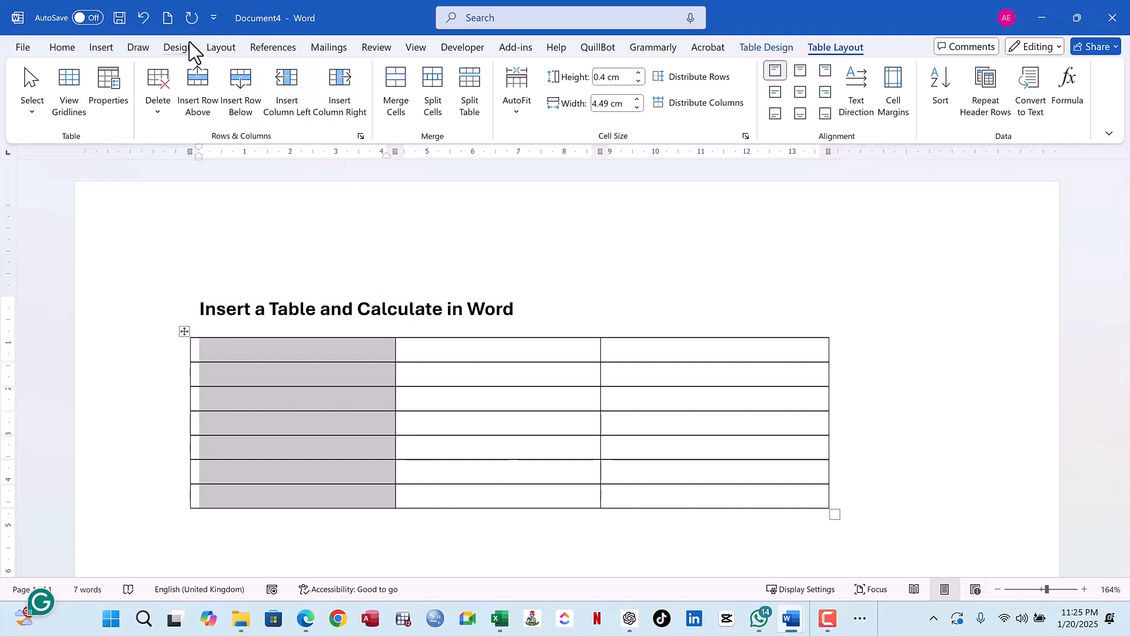
{"action": "left_click", "coordinate": [141, 13]}
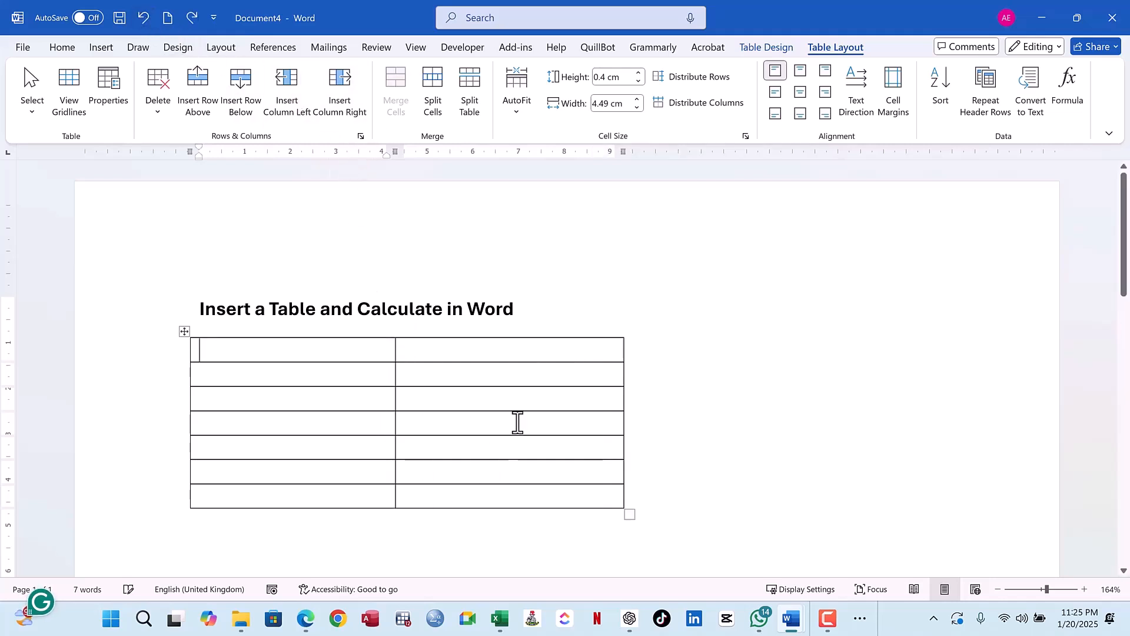
{"action": "left_click", "coordinate": [340, 94]}
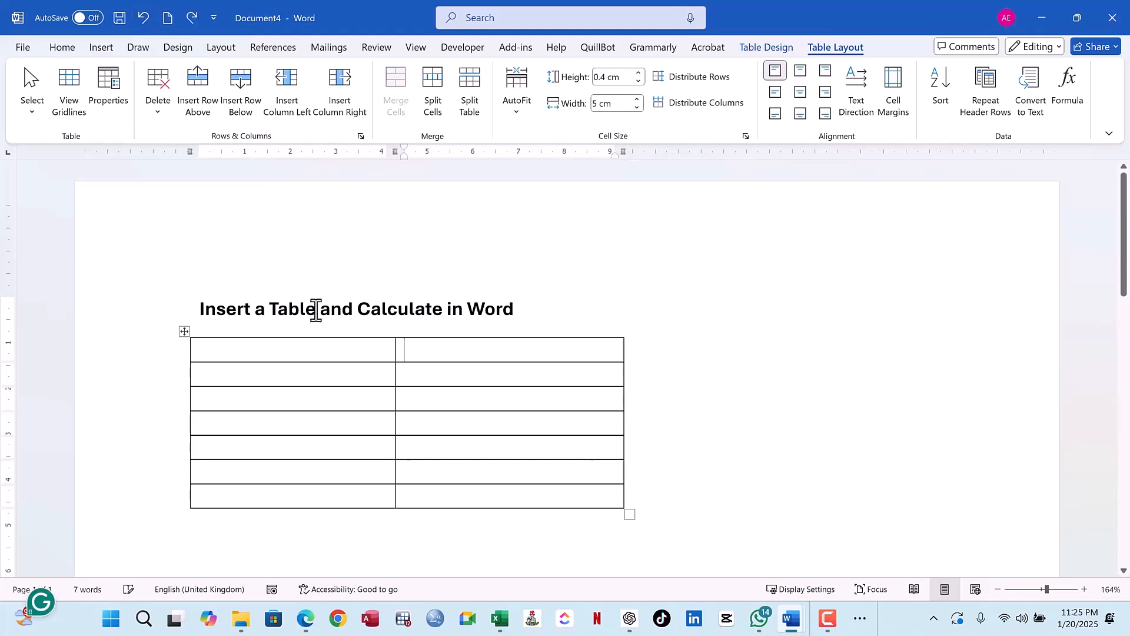
- Select and delete the whole table, and undo the deletion
{"action": "left_click", "coordinate": [157, 107]}
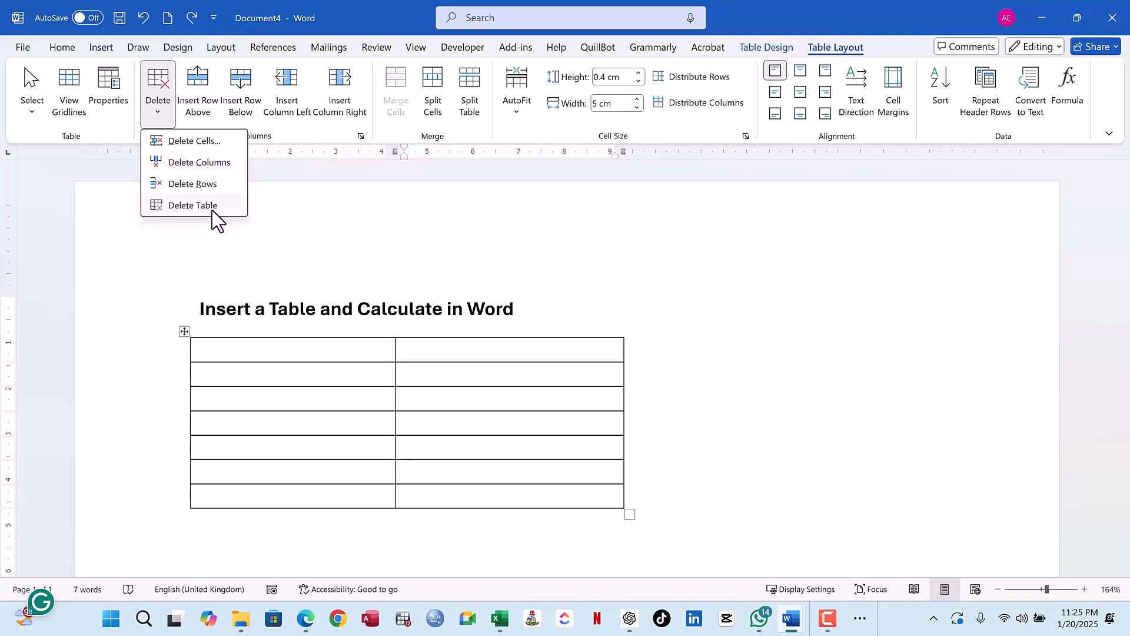
{"action": "left_click", "coordinate": [186, 333]}
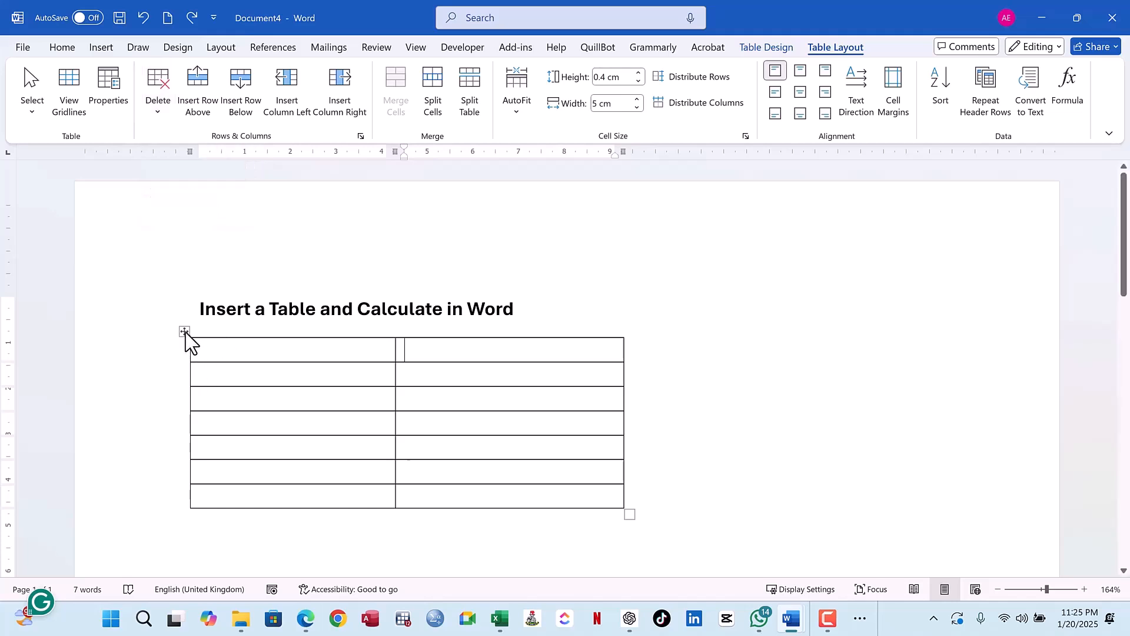
{"action": "left_click", "coordinate": [184, 330]}
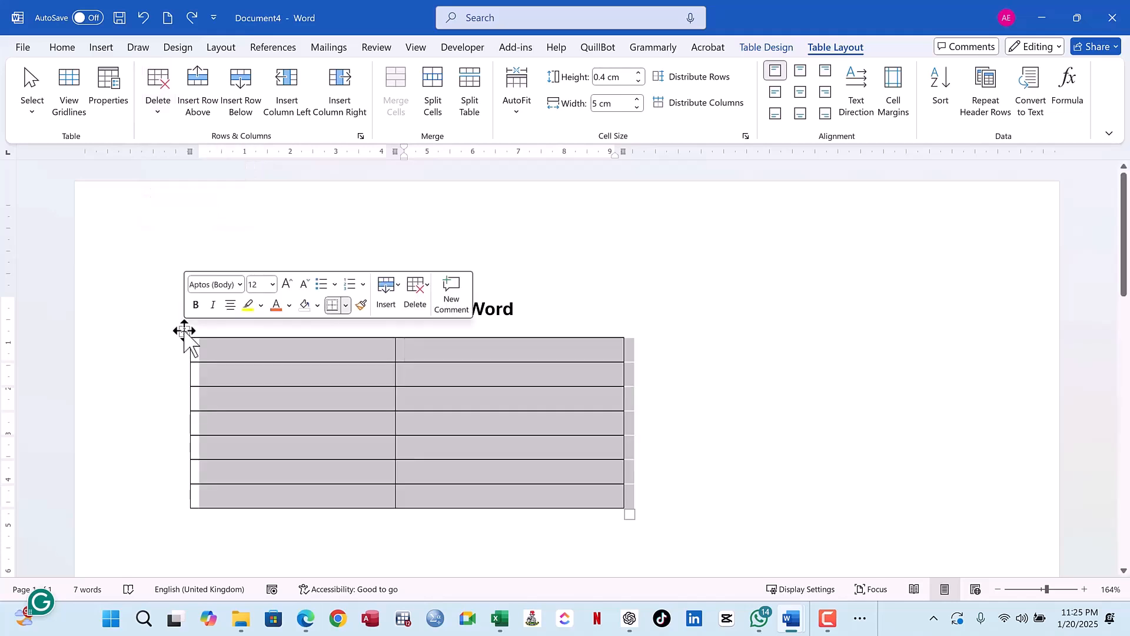
{"action": "left_click", "coordinate": [158, 111]}
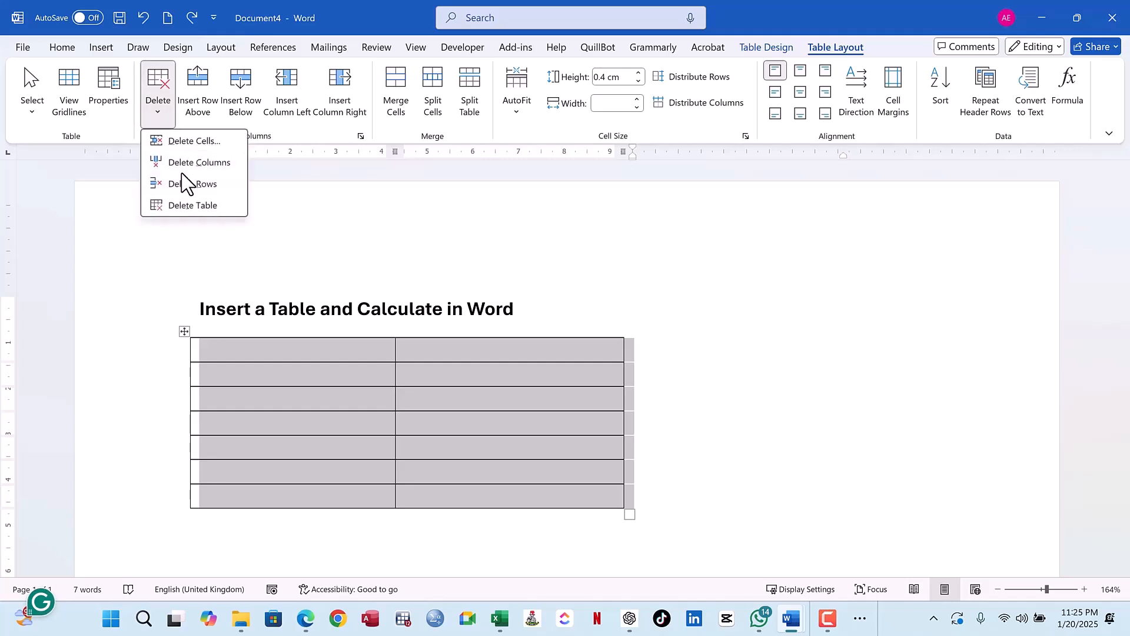
{"action": "left_click", "coordinate": [198, 207]}
{"action": "left_click", "coordinate": [142, 14]}
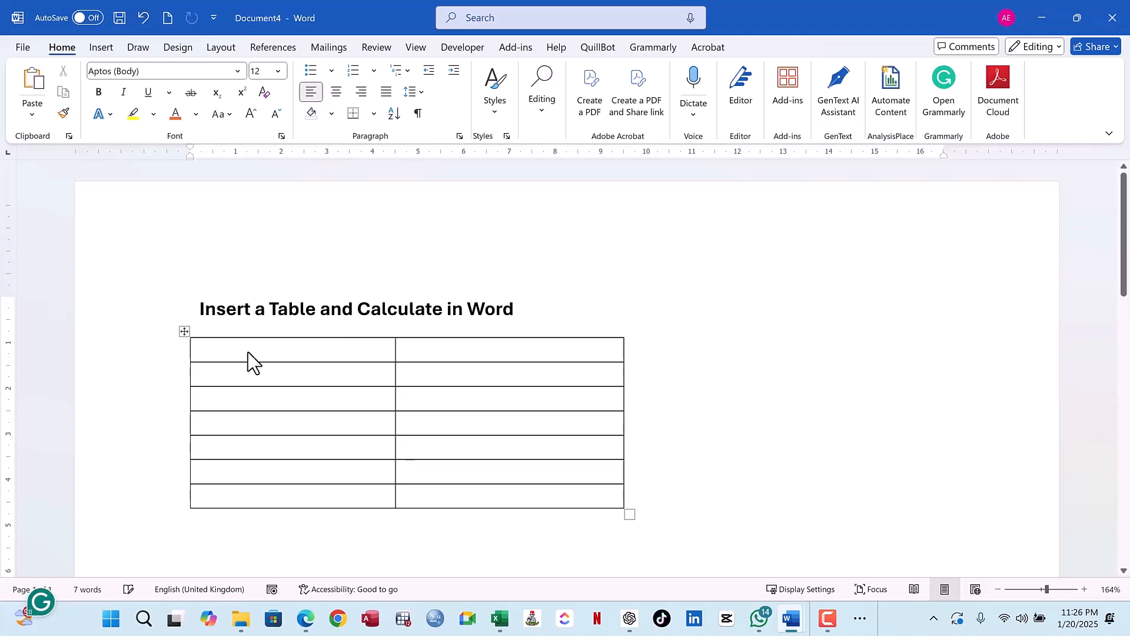
- Try deleting the table's second column, and undo the deletion
{"action": "left_click_drag", "start_coordinate": [483, 349], "coordinate": [515, 448]}
{"action": "left_click_drag", "start_coordinate": [516, 490], "coordinate": [514, 489]}
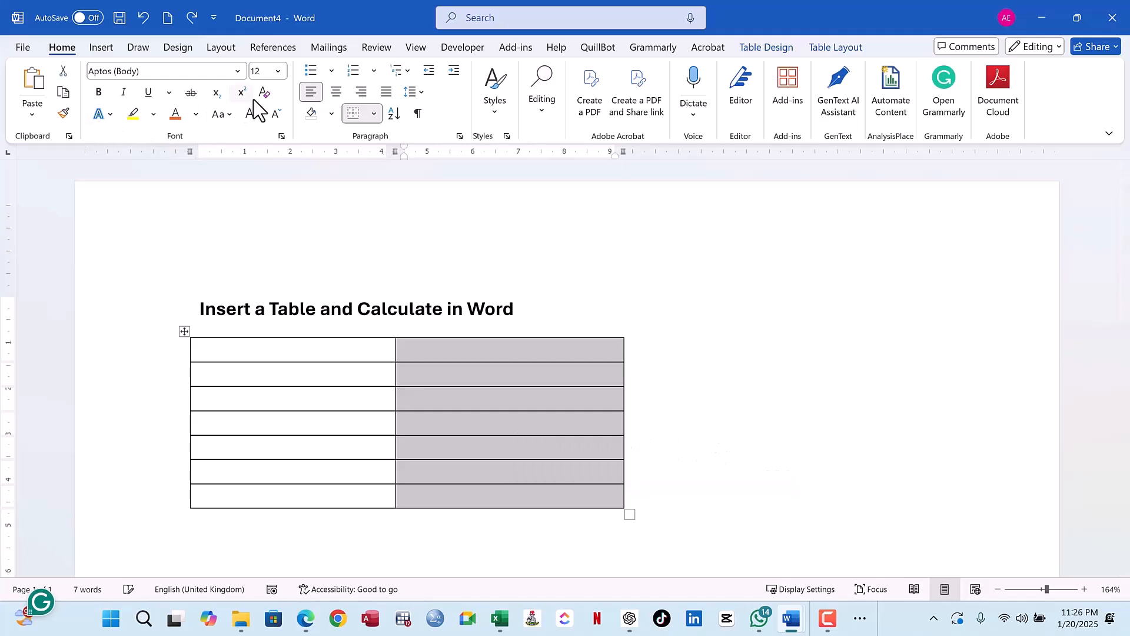
{"action": "left_click", "coordinate": [838, 48]}
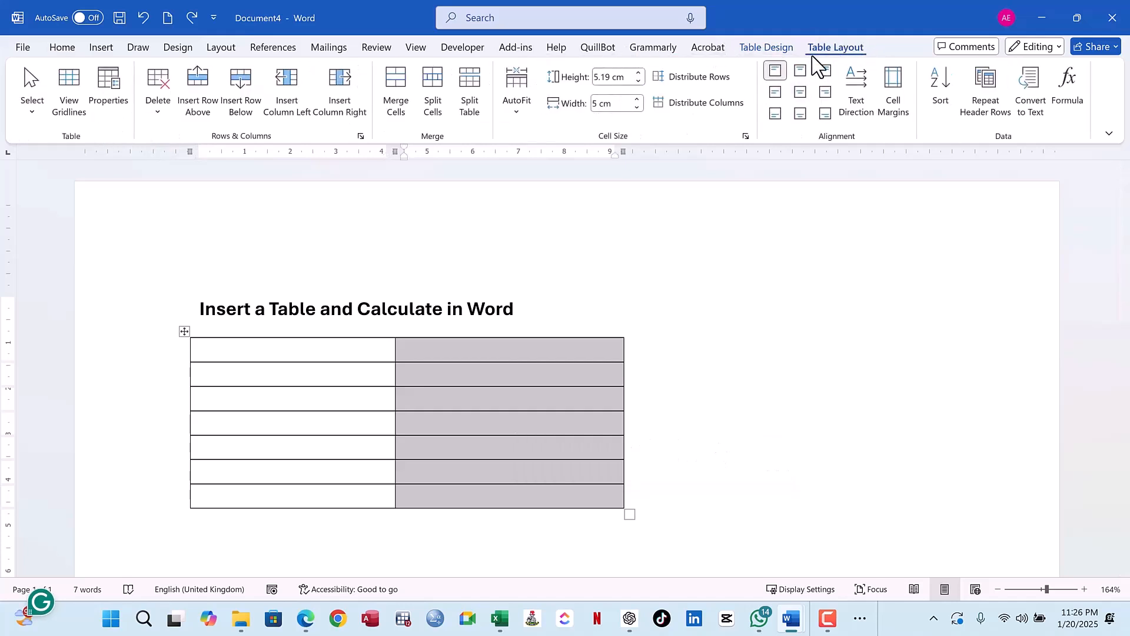
{"action": "left_click", "coordinate": [159, 115]}
{"action": "left_click", "coordinate": [213, 164]}
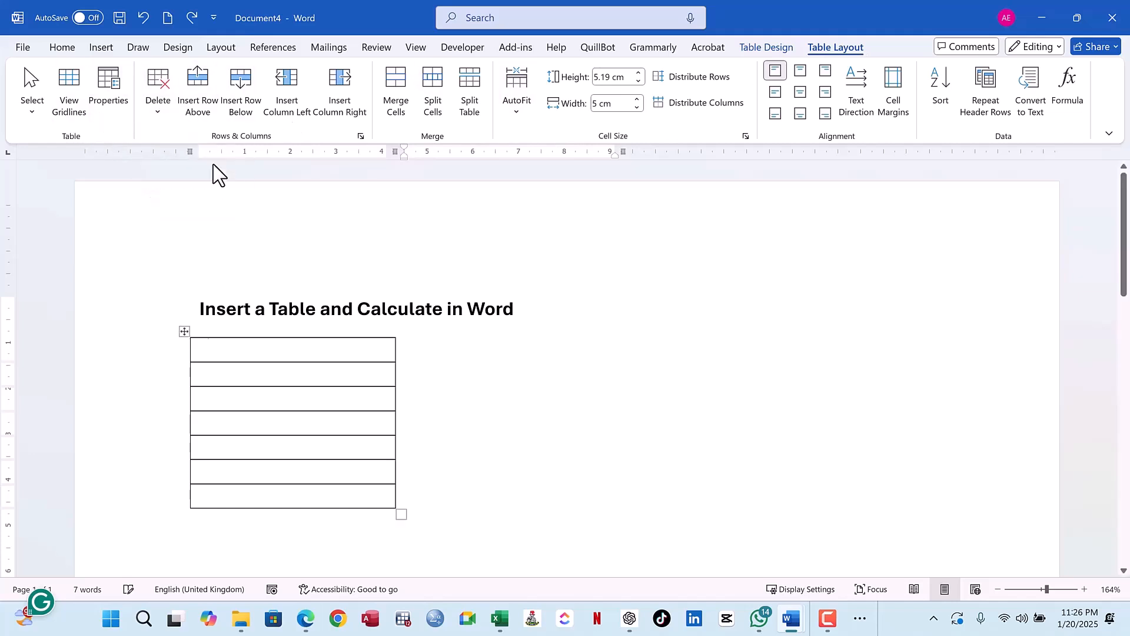
{"action": "left_click", "coordinate": [144, 18]}
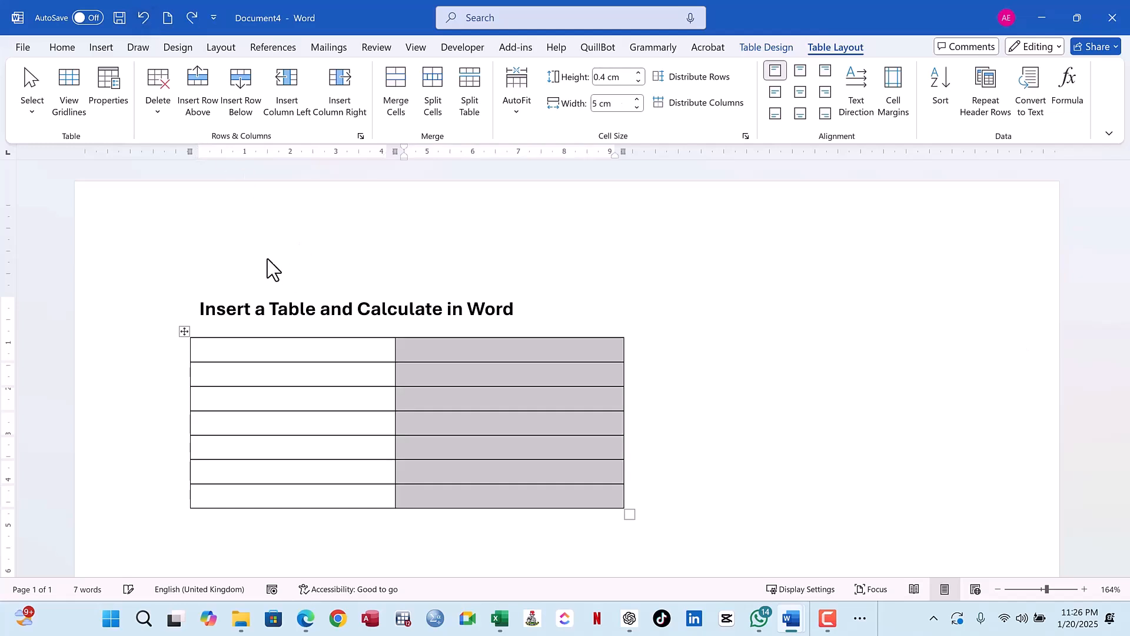
{"action": "left_click", "coordinate": [158, 111]}
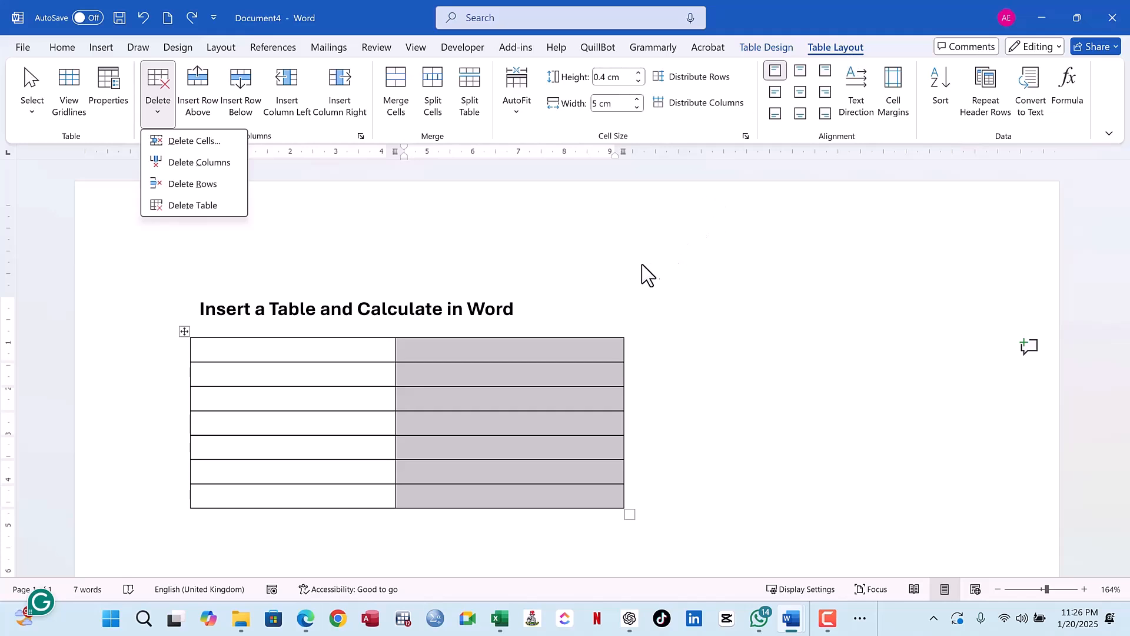
{"action": "key", "text": "Escape"}
- Enter the column headings Items and Amount in the table's first row and make them bold
{"action": "left_click", "coordinate": [333, 355]}
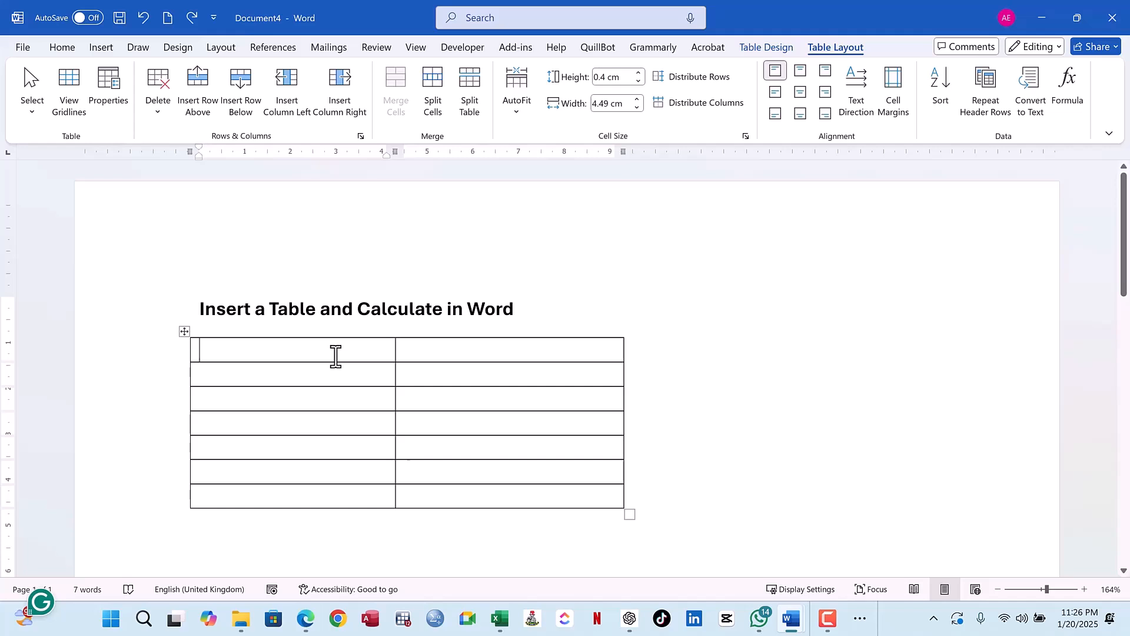
{"action": "type", "text": "Items"}
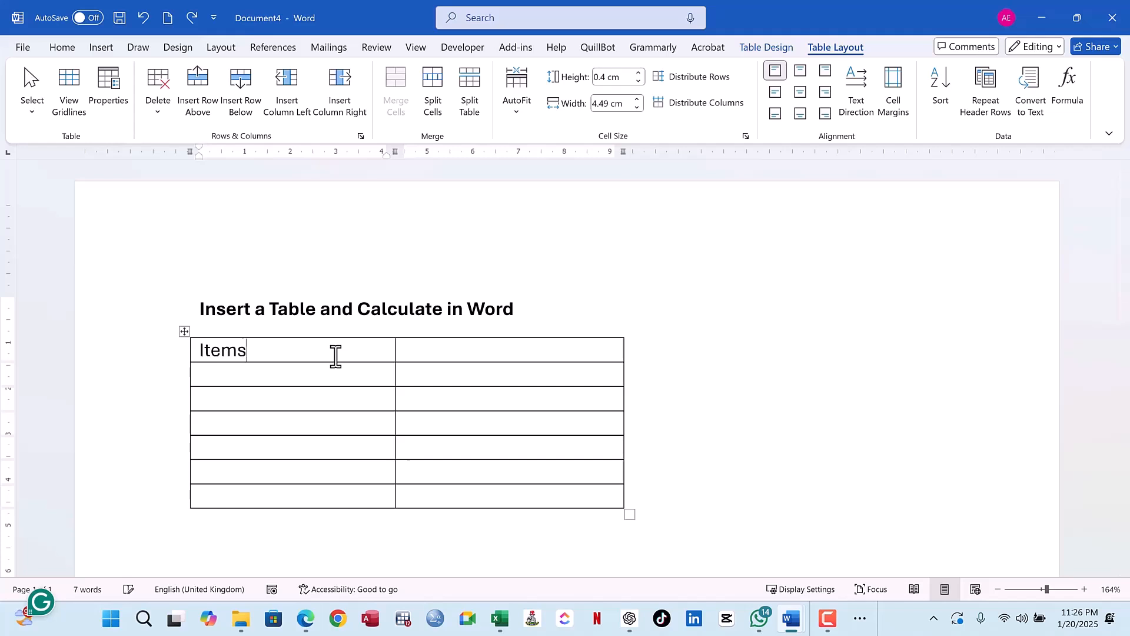
{"action": "key", "text": "Tab"}
{"action": "type", "text": "Amount"}
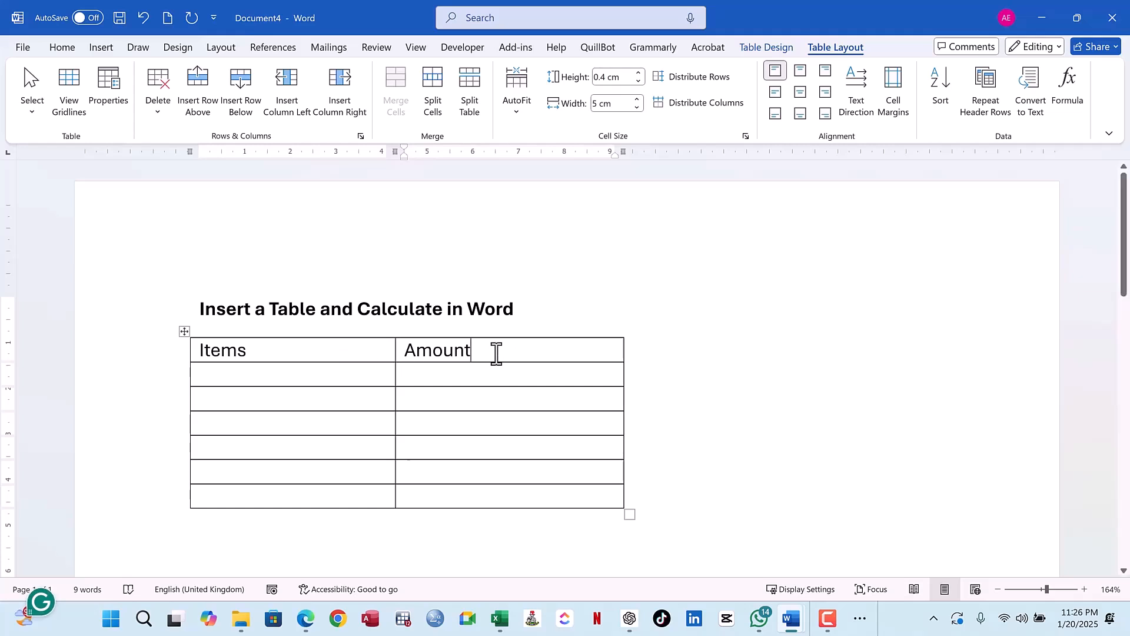
{"action": "left_click", "coordinate": [176, 348]}
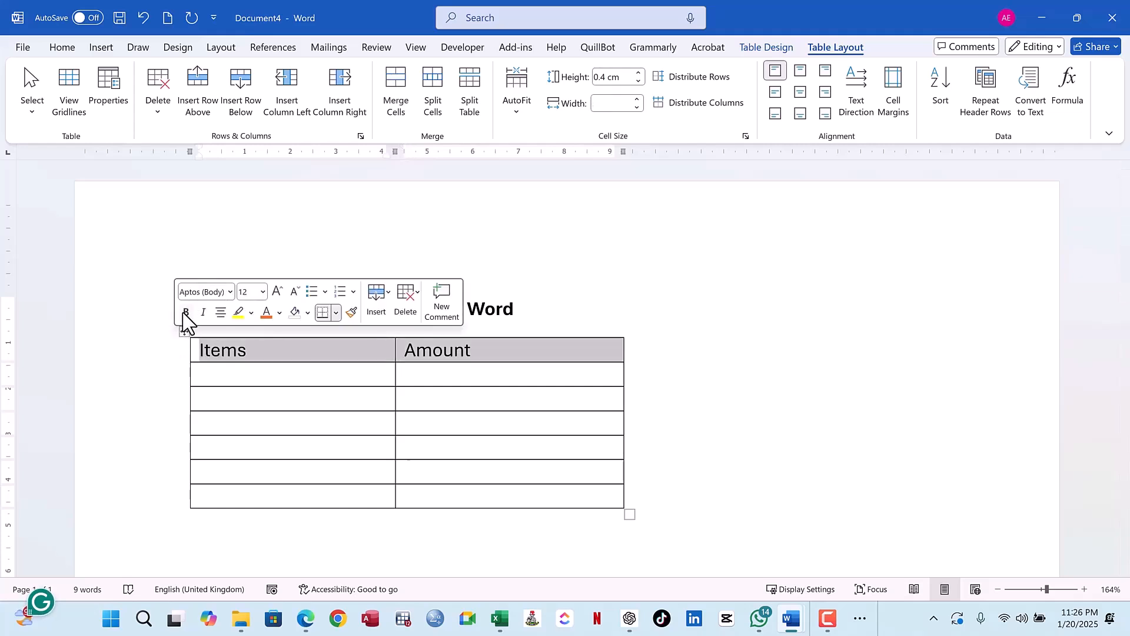
{"action": "left_click", "coordinate": [184, 313]}
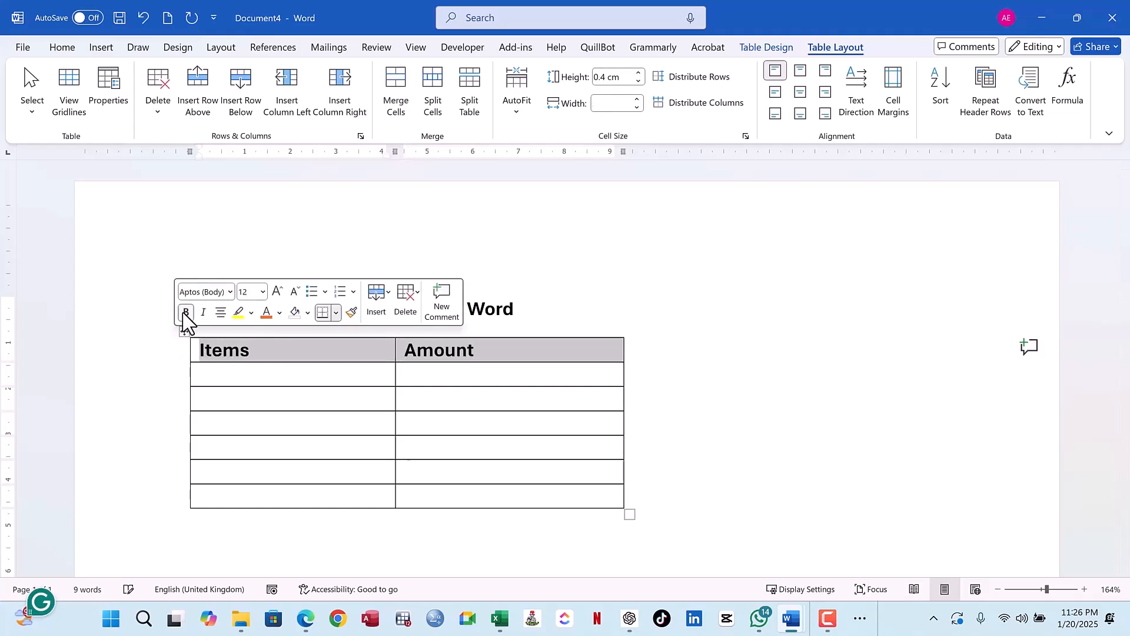
- Fill the Items column below its heading with Carrots, Apple, Orange, Mango and Broccoli, one per row
{"action": "left_click", "coordinate": [254, 380]}
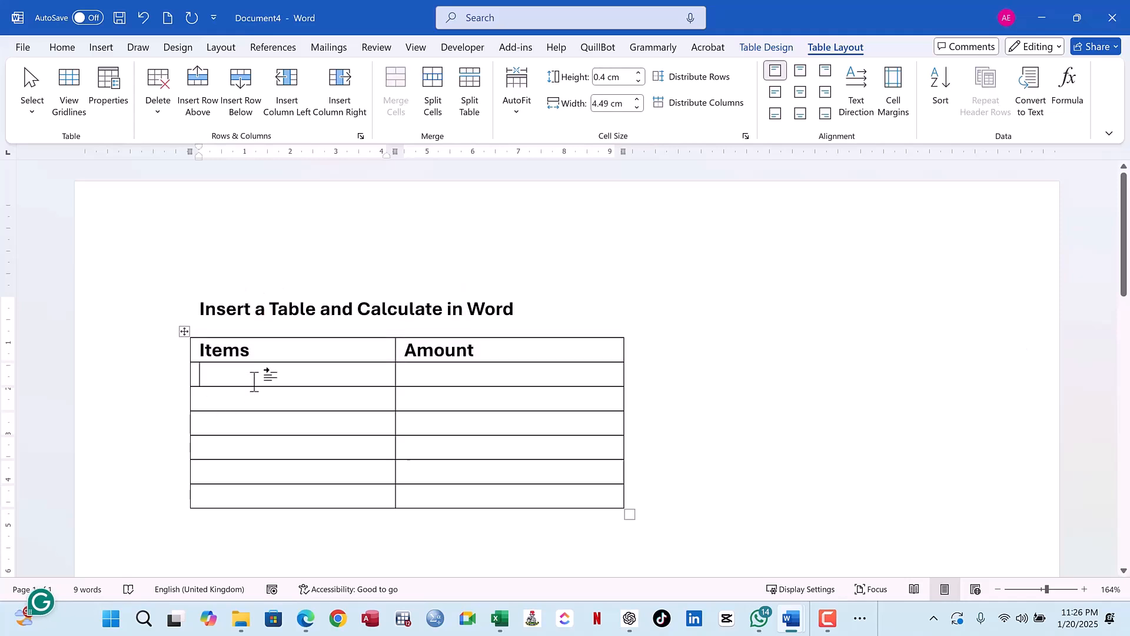
{"action": "type", "text": "Carrots "}
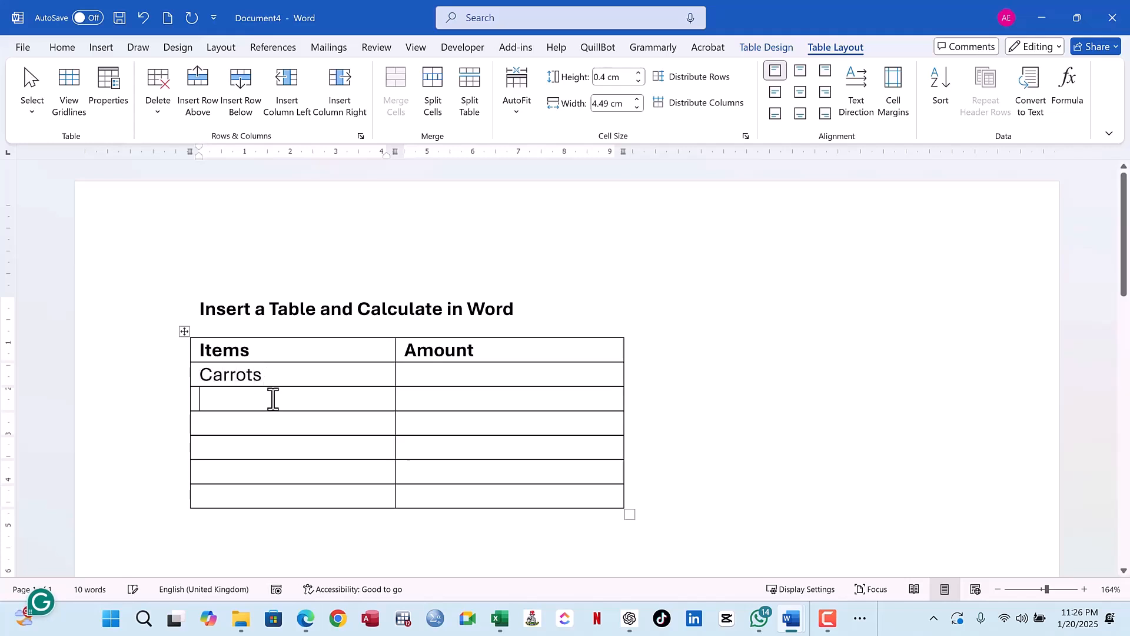
{"action": "type", "text": "Apple "}
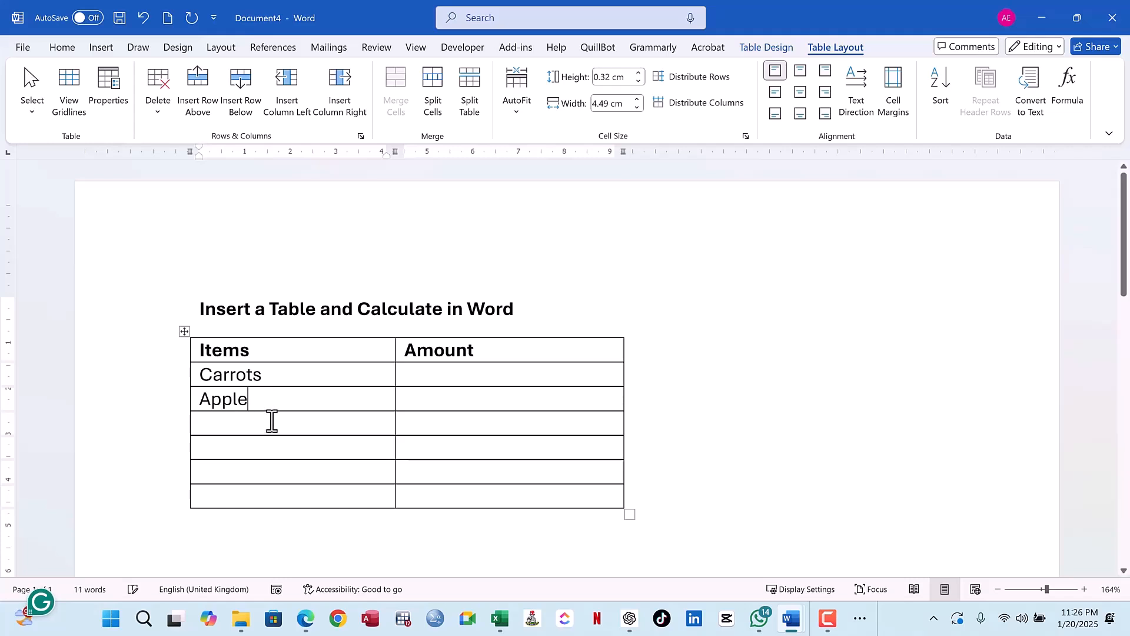
{"action": "type", "text": "Orange"}
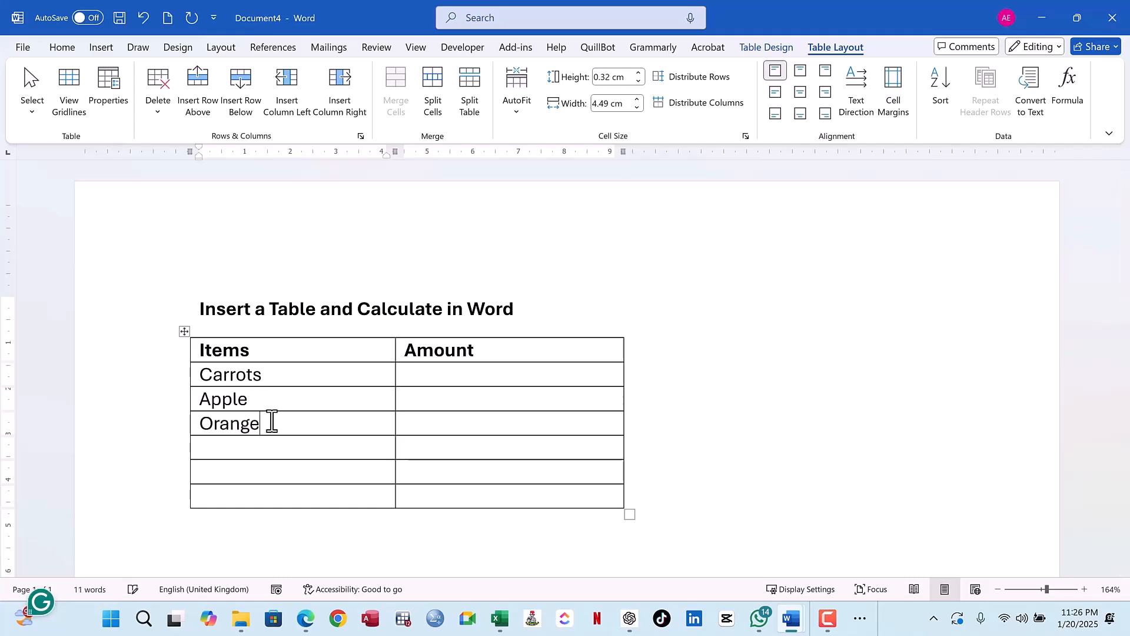
{"action": "left_click", "coordinate": [289, 454]}
{"action": "type", "text": "Mango"}
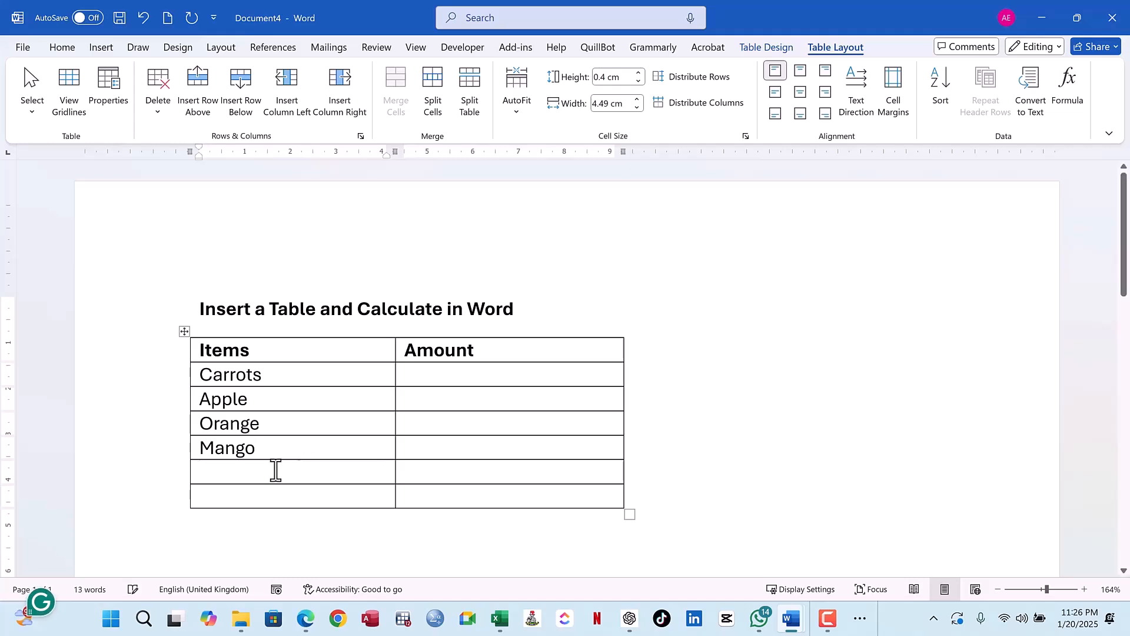
{"action": "left_click", "coordinate": [275, 471]}
{"action": "type", "text": "Broccoli"}
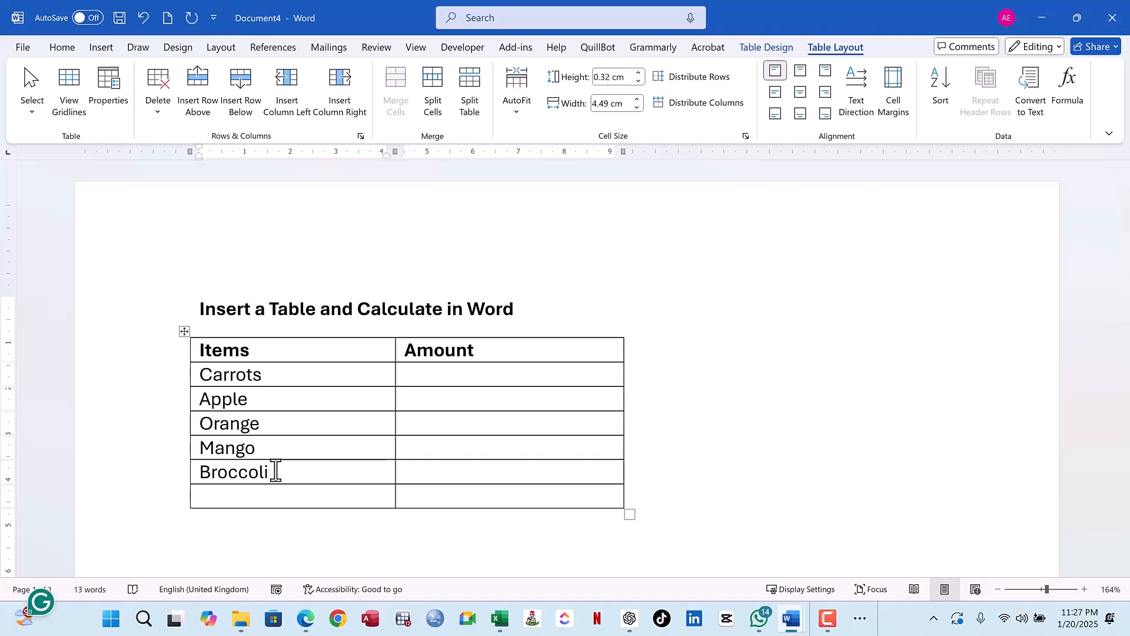
- Enter the amounts 5678, 8765, 3456, 7654 and 5678 for the five items, and narrow the Amount column to about 3.5 cm
{"action": "left_click", "coordinate": [462, 466]}
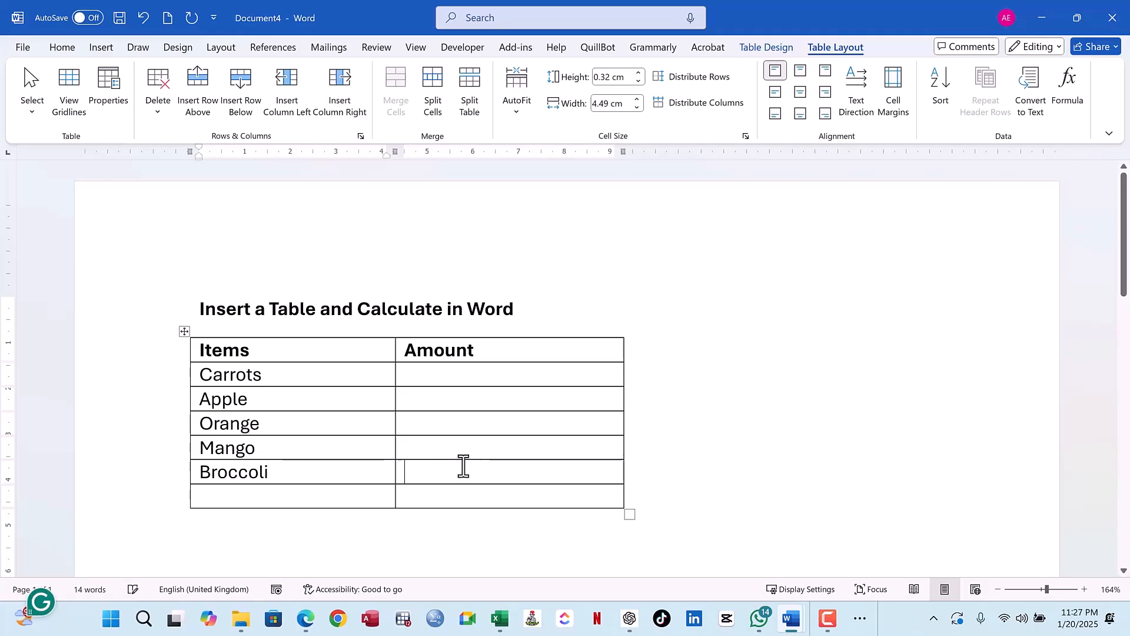
{"action": "left_click", "coordinate": [454, 374]}
{"action": "type", "text": "5678"}
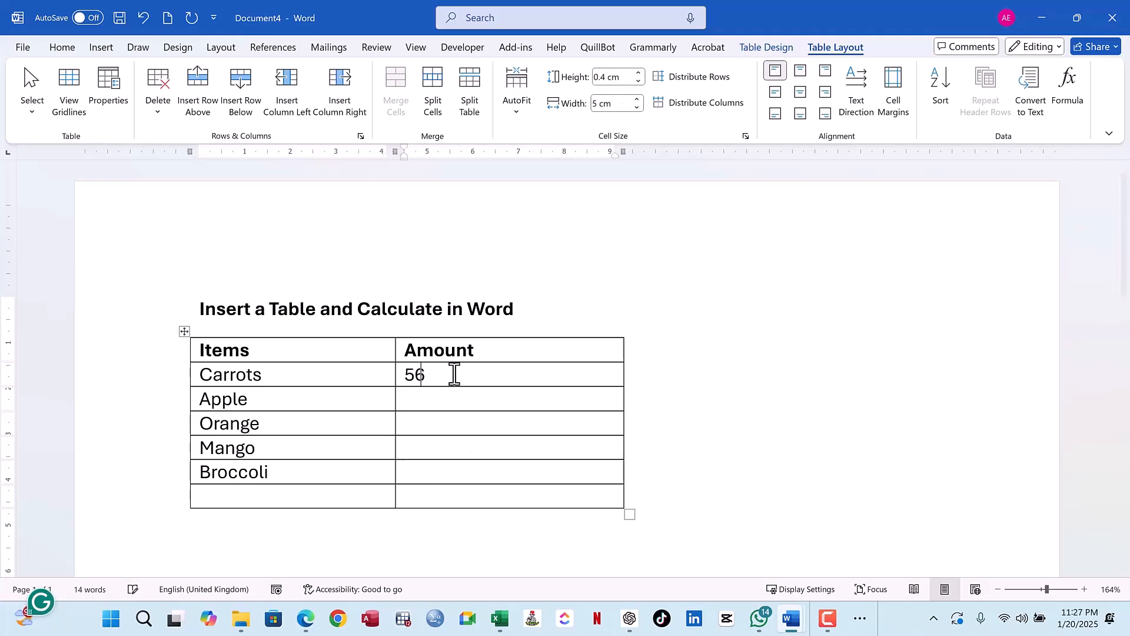
{"action": "left_click", "coordinate": [446, 404]}
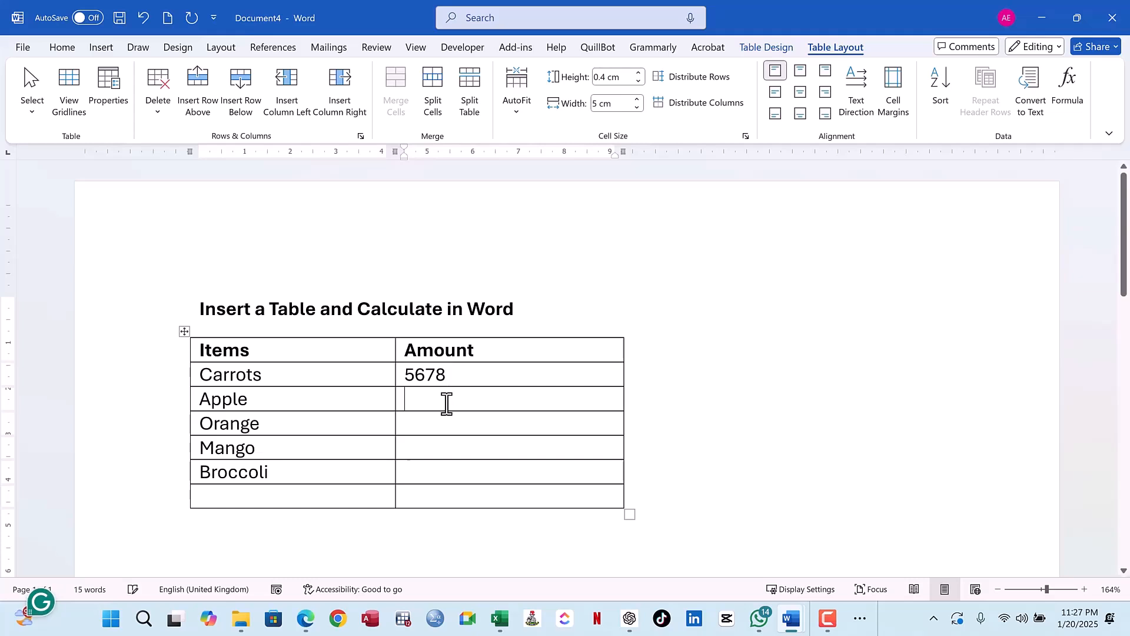
{"action": "type", "text": "8765"}
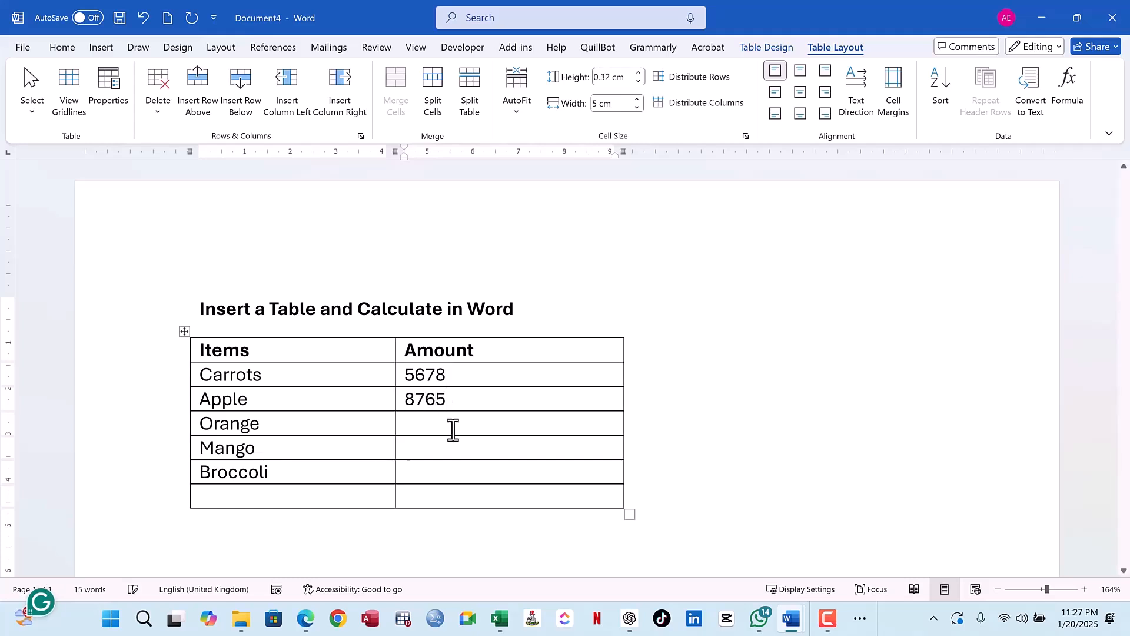
{"action": "type", "text": "3456"}
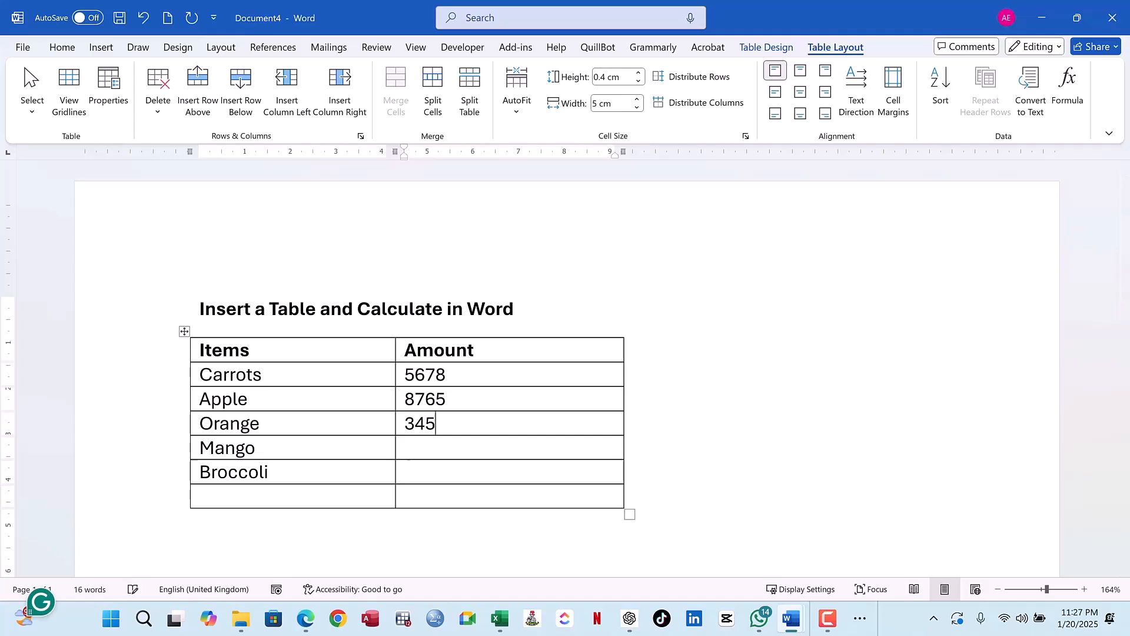
{"action": "left_click", "coordinate": [440, 447]}
{"action": "type", "text": "7654"}
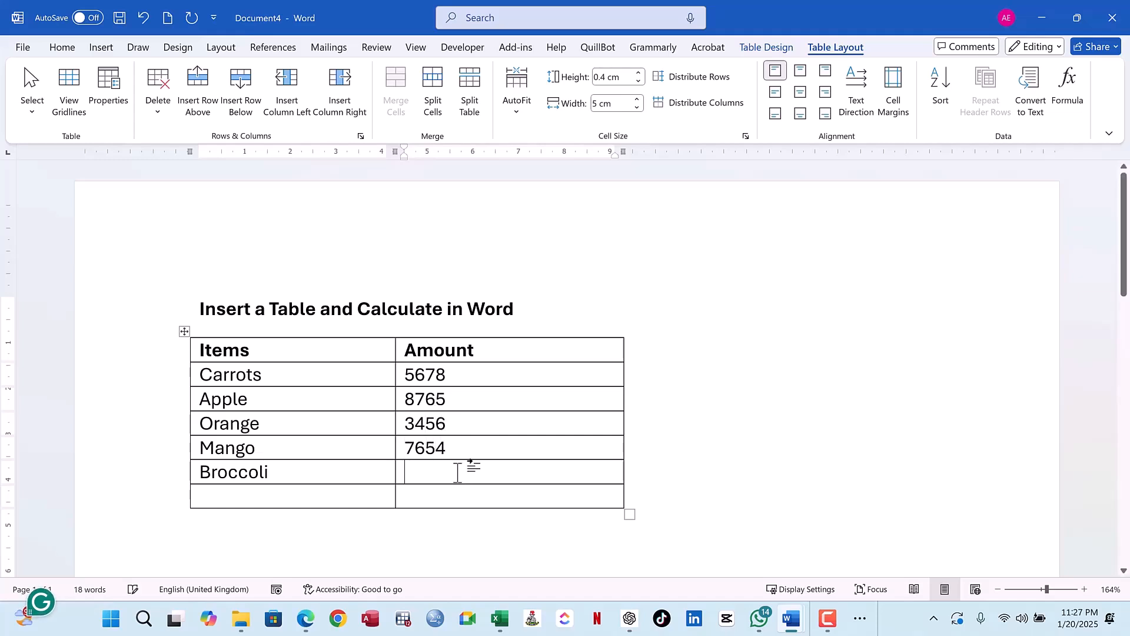
{"action": "type", "text": "5678"}
{"action": "left_click", "coordinate": [622, 353]}
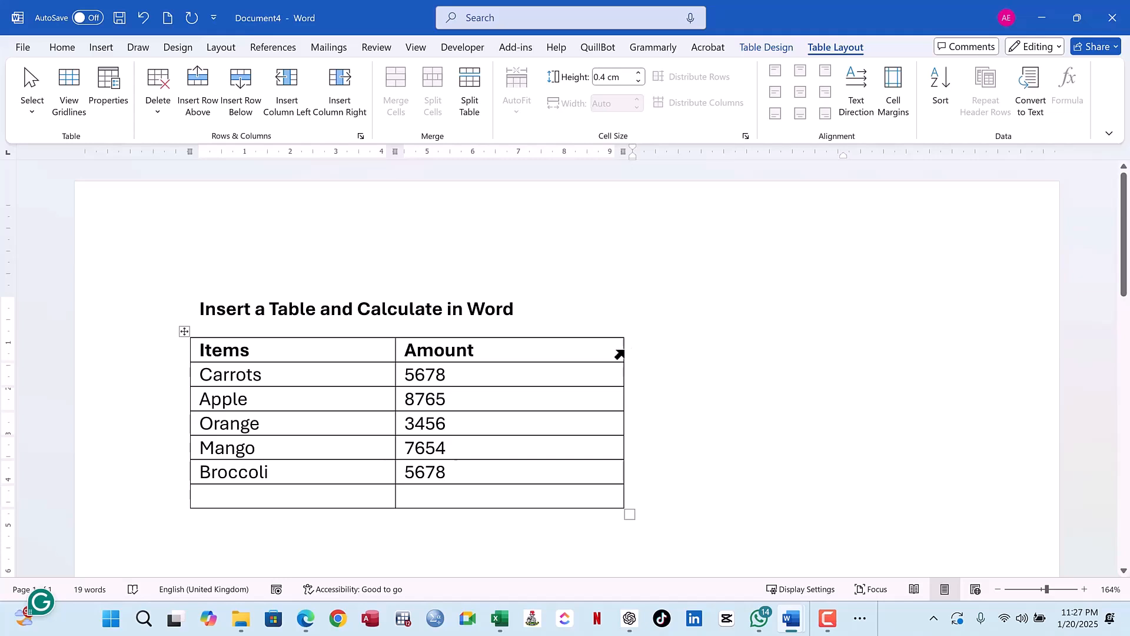
{"action": "left_click_drag", "start_coordinate": [623, 352], "coordinate": [555, 354]}
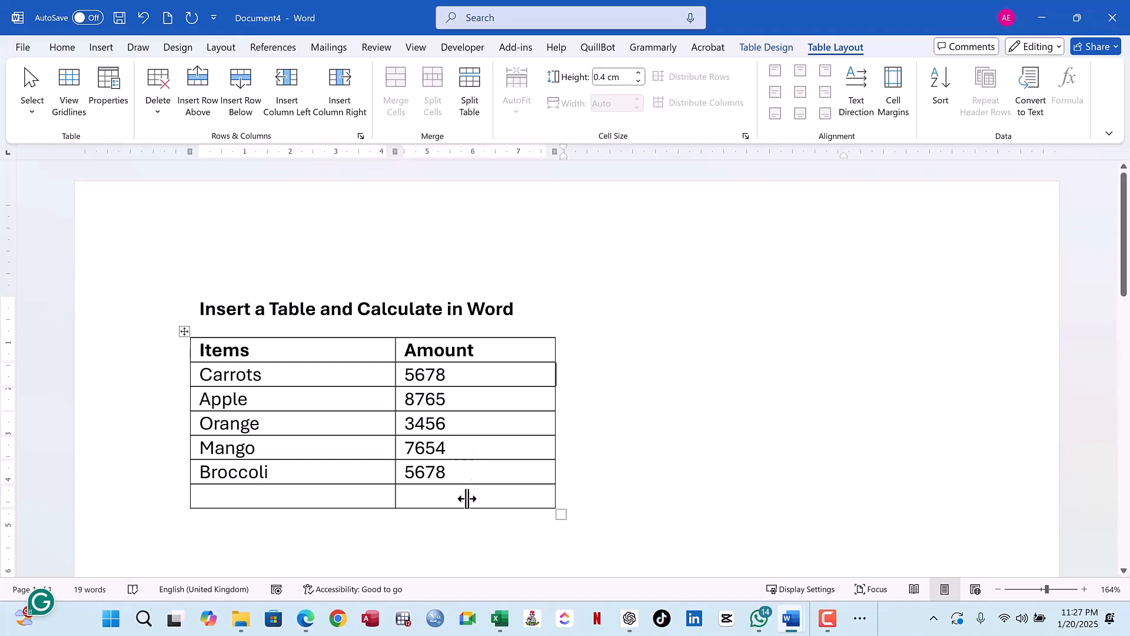
- Enter TOTAL in the last row of the Items column and make it bold
{"action": "left_click", "coordinate": [322, 505]}
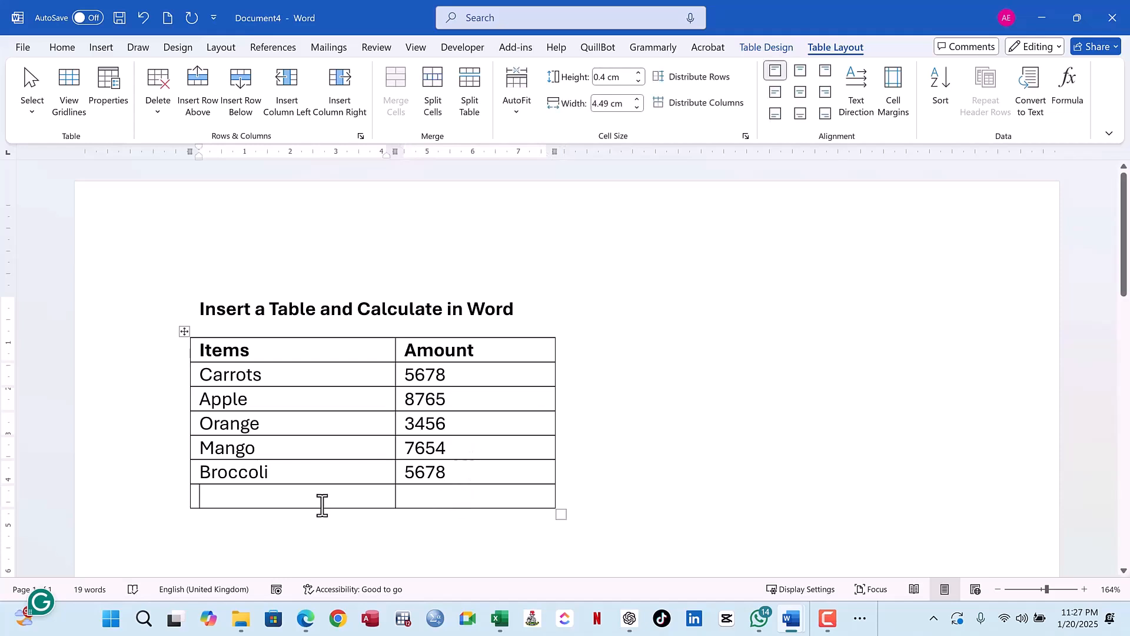
{"action": "type", "text": "tota"}
{"action": "key", "text": "BackSpace"}
{"action": "key", "text": "BackSpace"}
{"action": "key", "text": "BackSpace"}
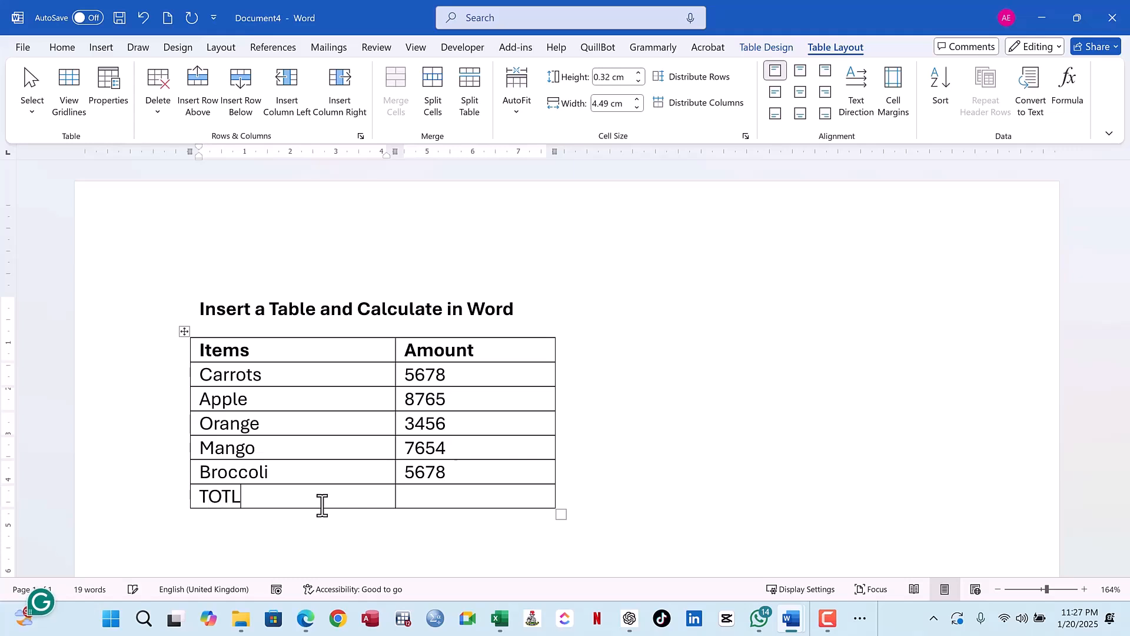
{"action": "type", "text": "OTAL"}
{"action": "left_click_drag", "start_coordinate": [282, 501], "coordinate": [207, 503]}
{"action": "left_click", "coordinate": [215, 473]}
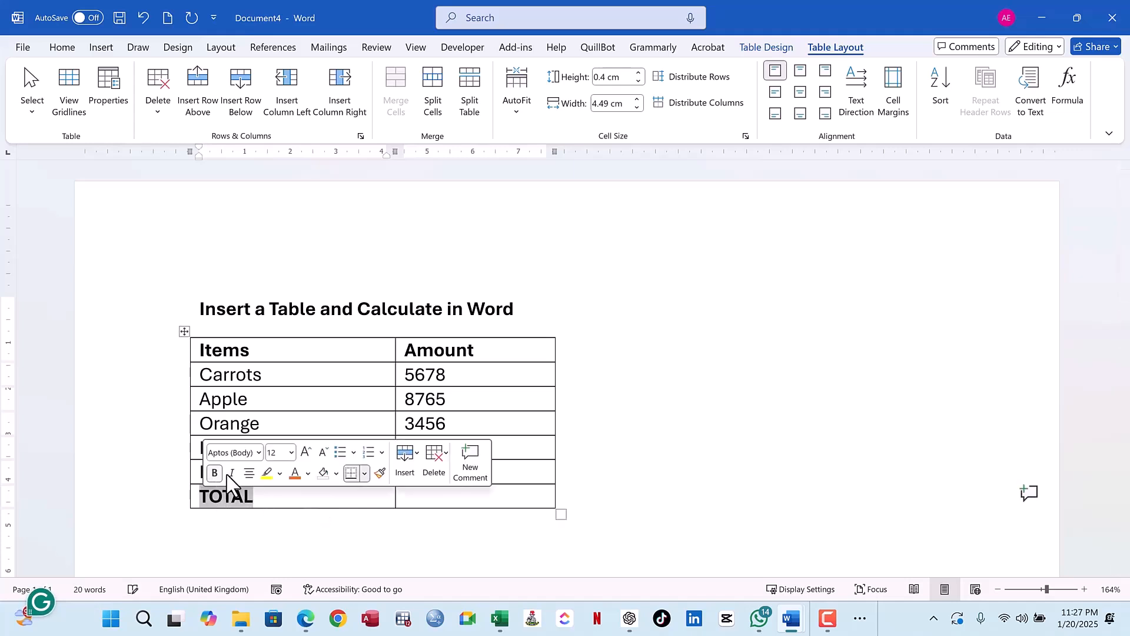
- Examine which table commands are available with the cursor inside the table compared with the cursor in the heading
{"action": "left_click", "coordinate": [458, 492]}
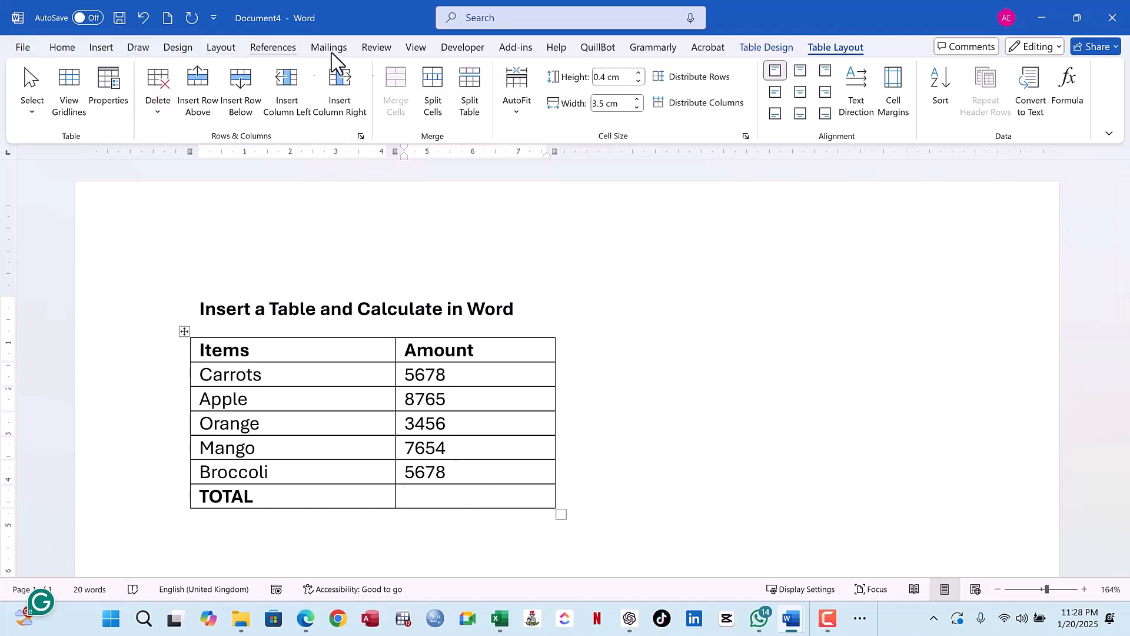
{"action": "left_click", "coordinate": [60, 49]}
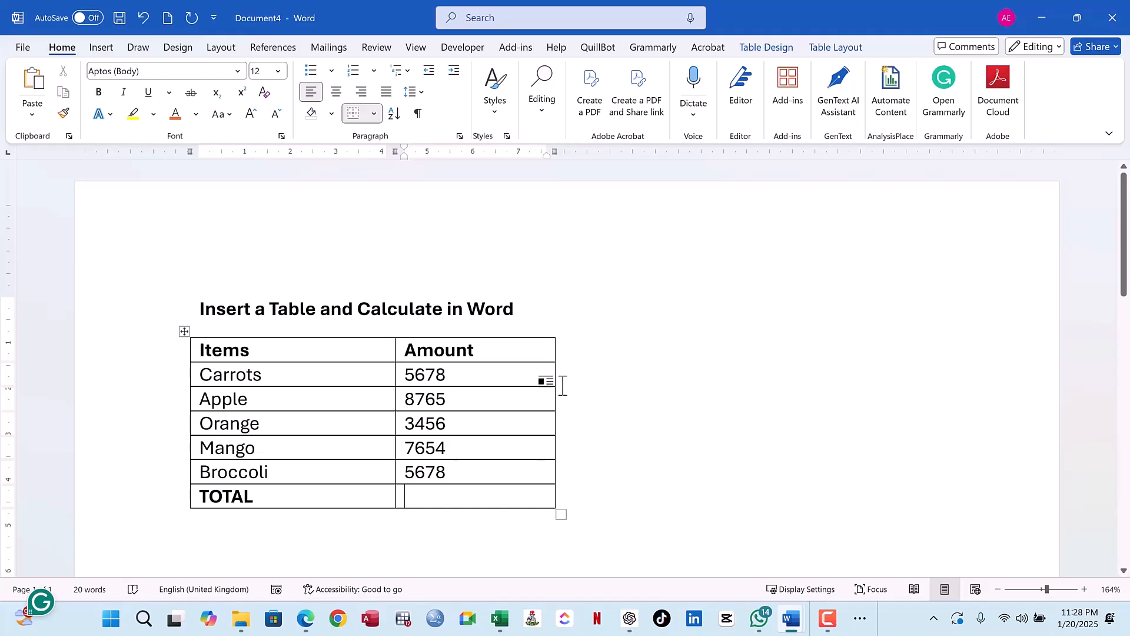
{"action": "left_click", "coordinate": [430, 310]}
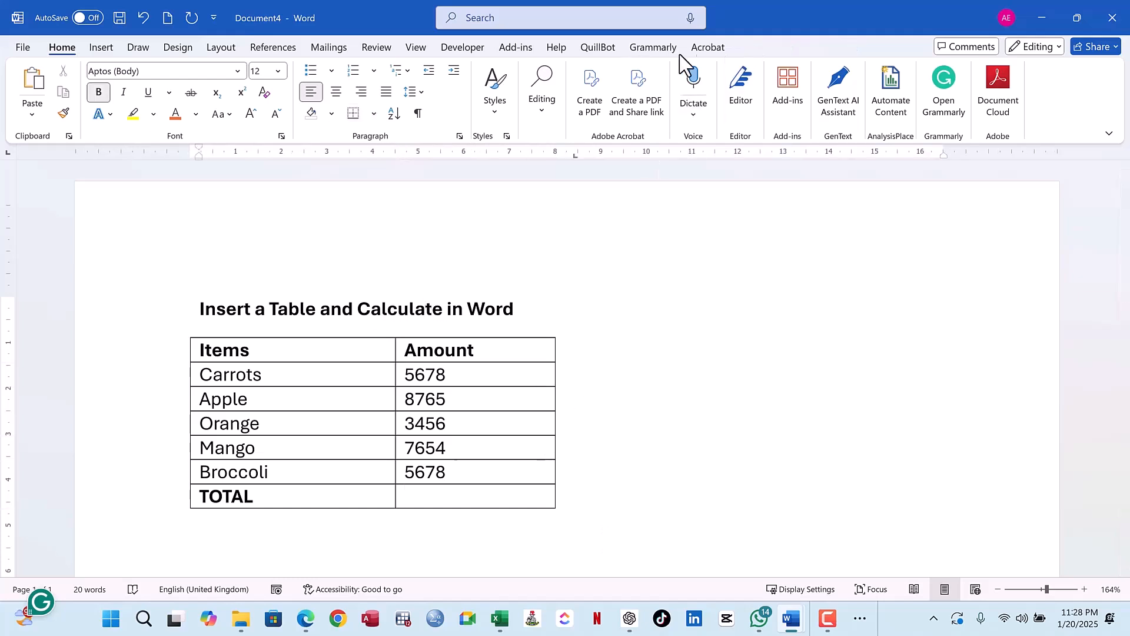
{"action": "left_click", "coordinate": [478, 374]}
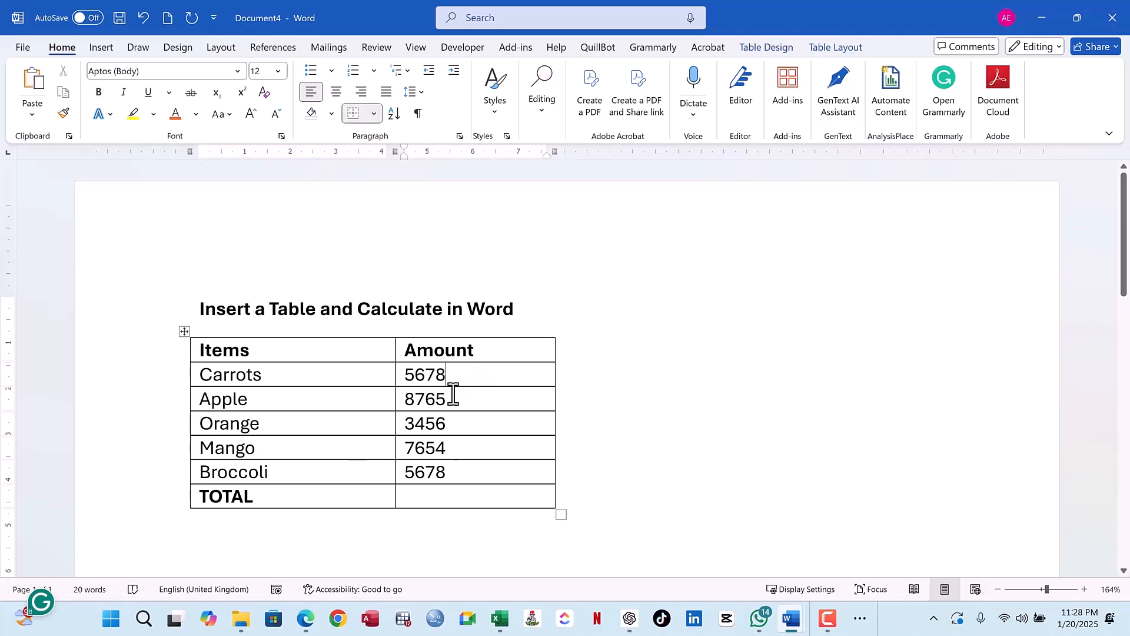
{"action": "left_click", "coordinate": [833, 49]}
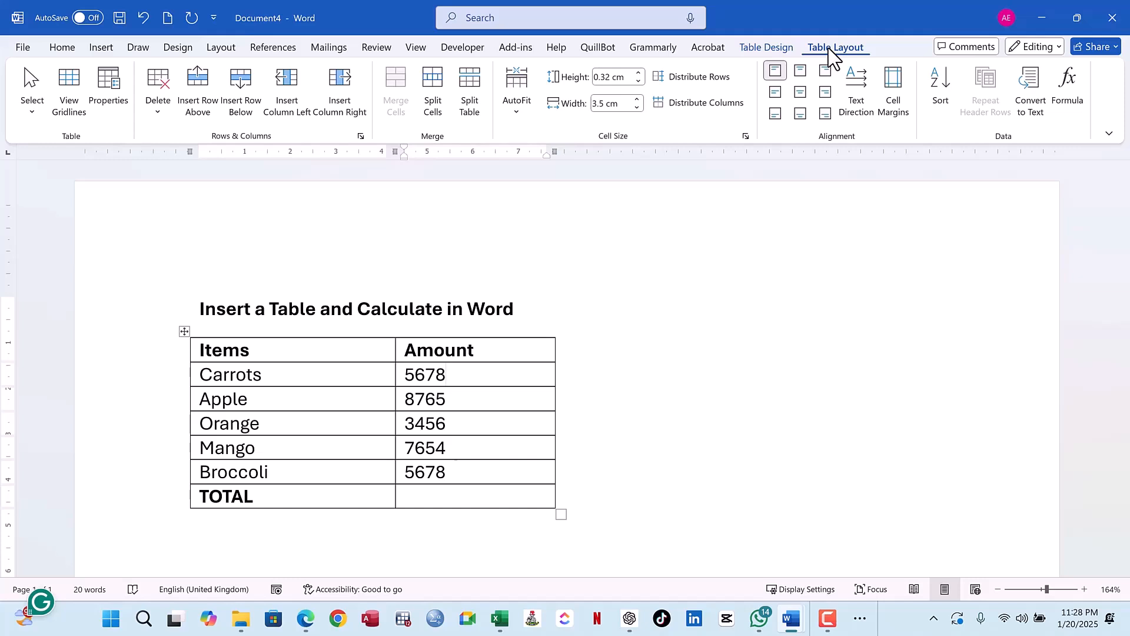
{"action": "left_click", "coordinate": [504, 309]}
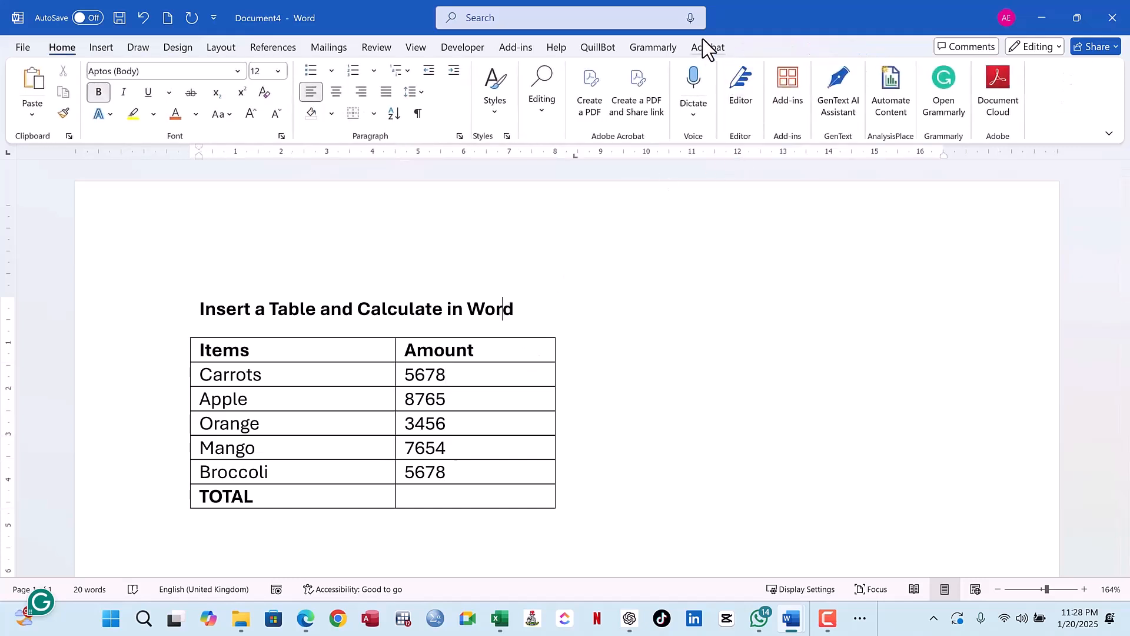
{"action": "left_click", "coordinate": [457, 374]}
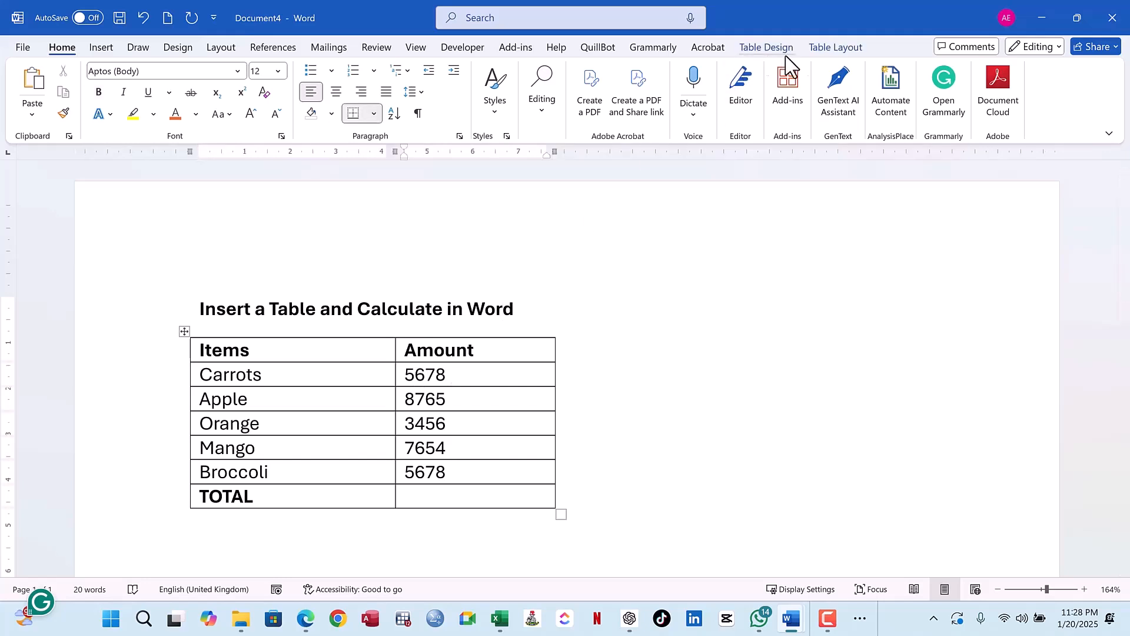
{"action": "left_click", "coordinate": [841, 52]}
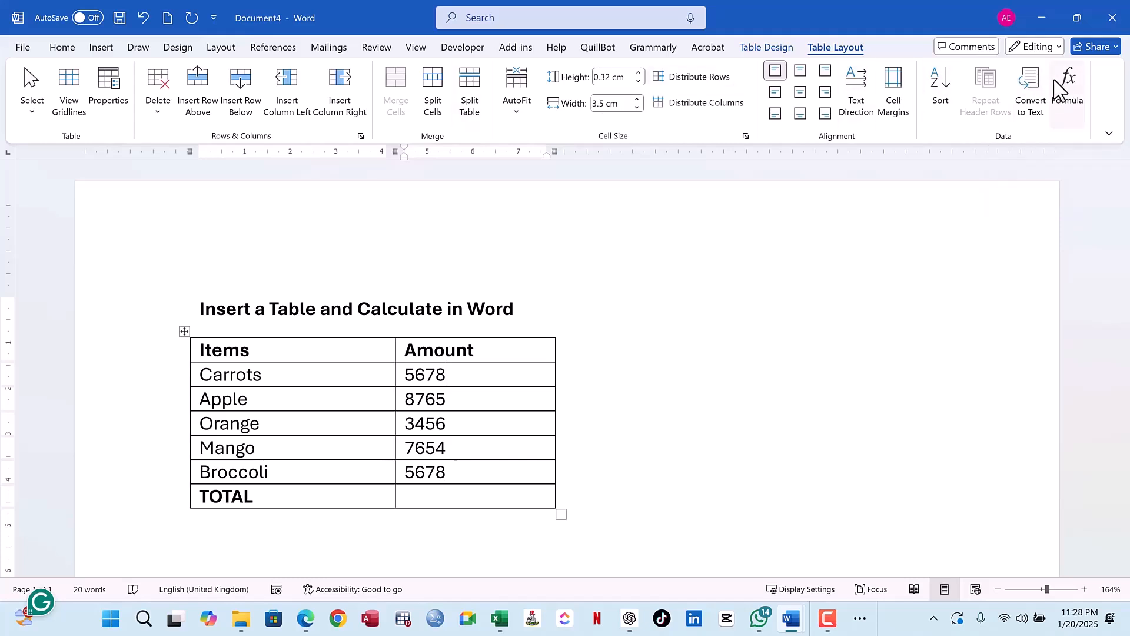
- Insert the formula =SUM(ABOVE) with number format #,##0.00 in the Amount cell of the TOTAL row
{"action": "left_click", "coordinate": [1068, 92]}
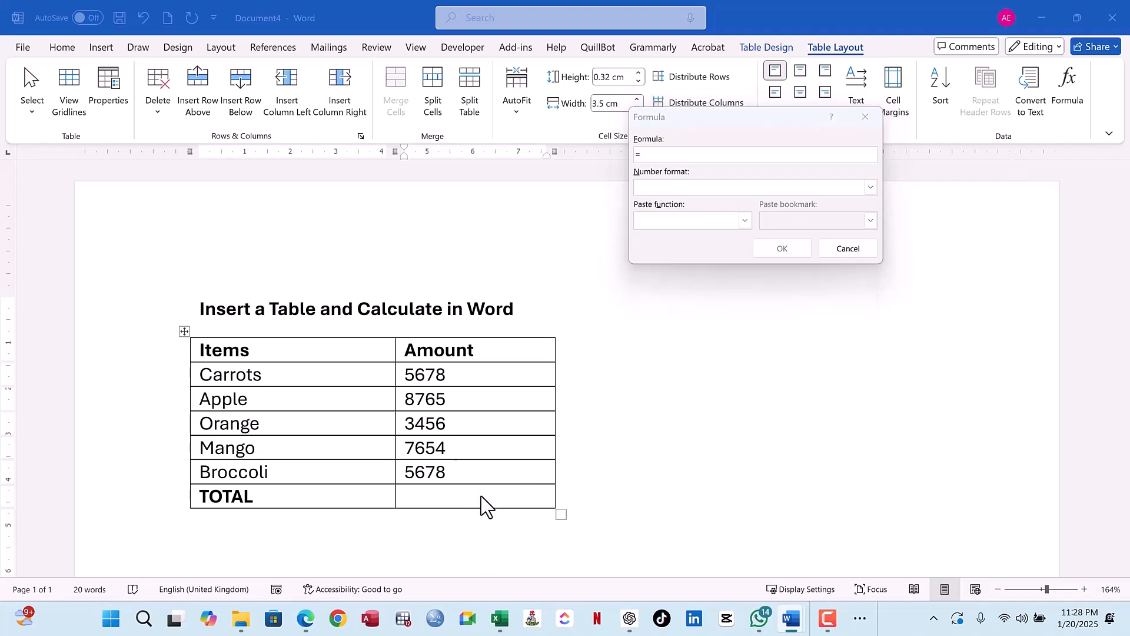
{"action": "left_click", "coordinate": [833, 255]}
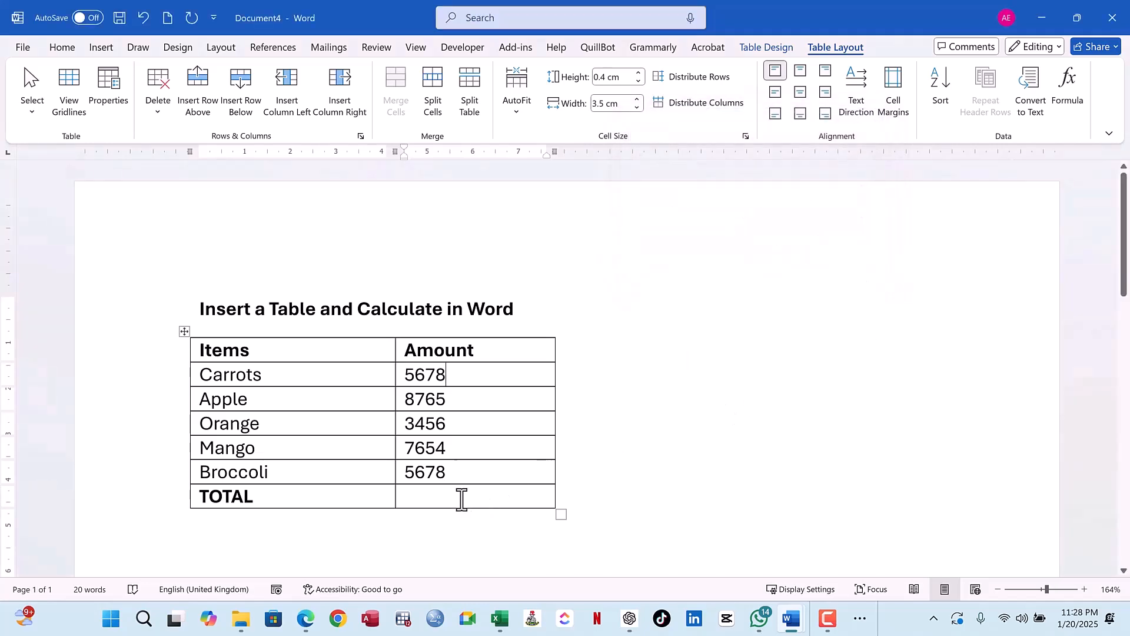
{"action": "left_click", "coordinate": [452, 493]}
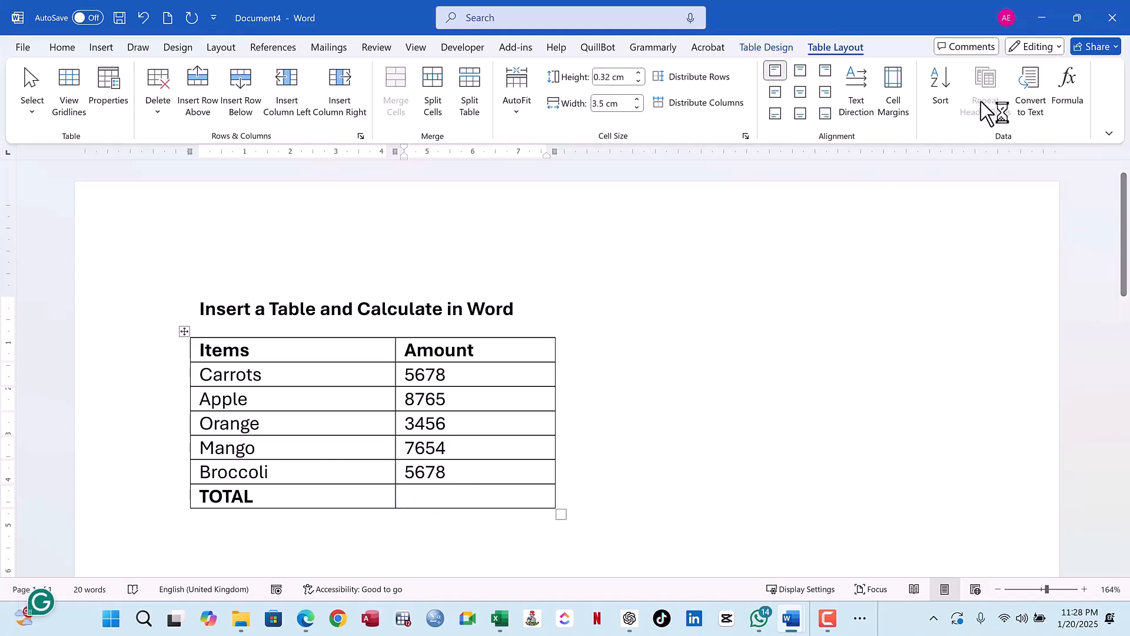
{"action": "left_click", "coordinate": [1067, 84]}
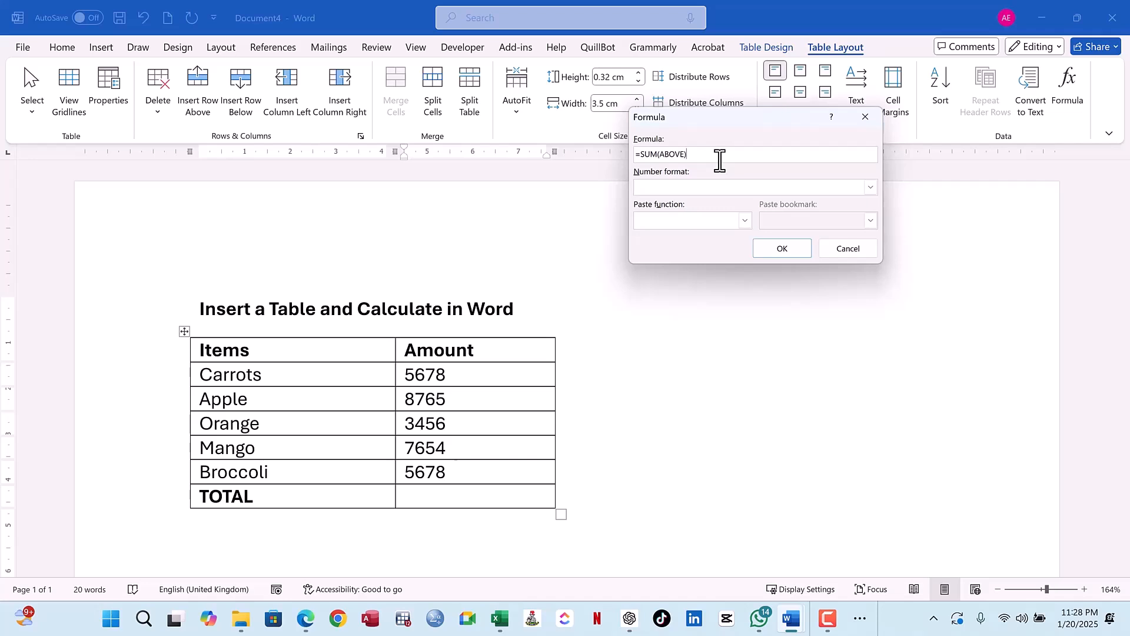
{"action": "left_click", "coordinate": [872, 188]}
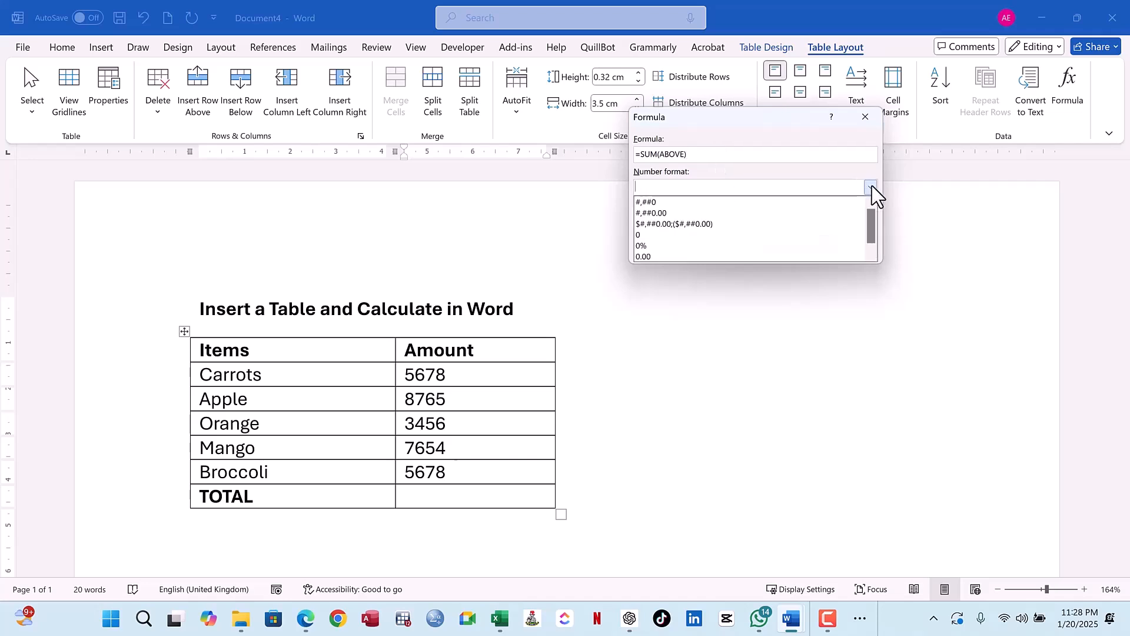
{"action": "left_click", "coordinate": [665, 213]}
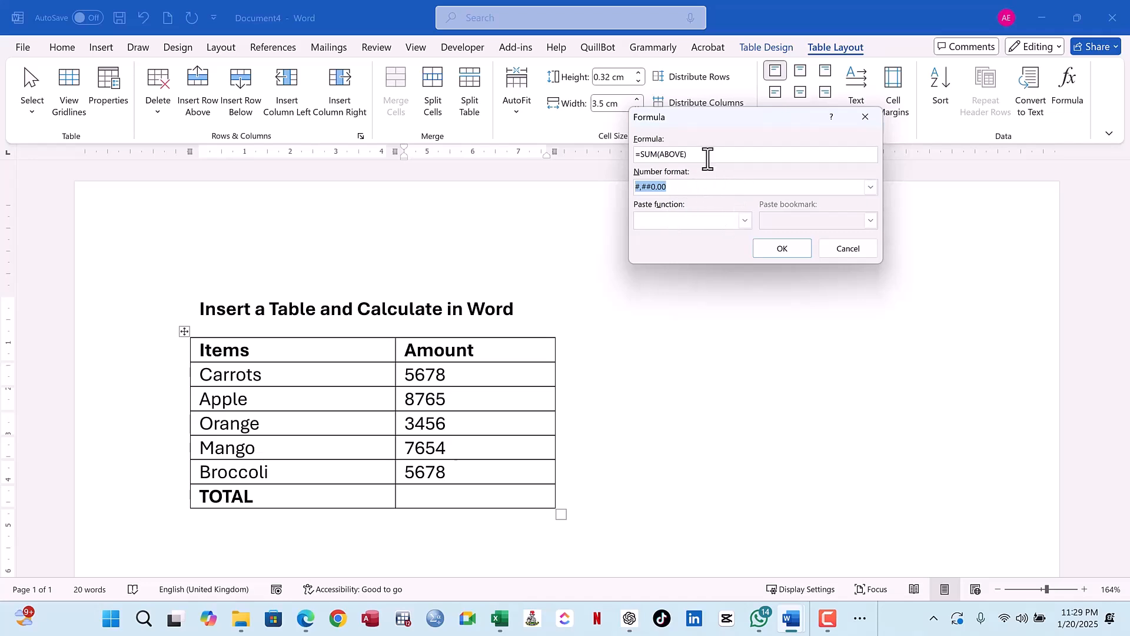
{"action": "left_click", "coordinate": [782, 246]}
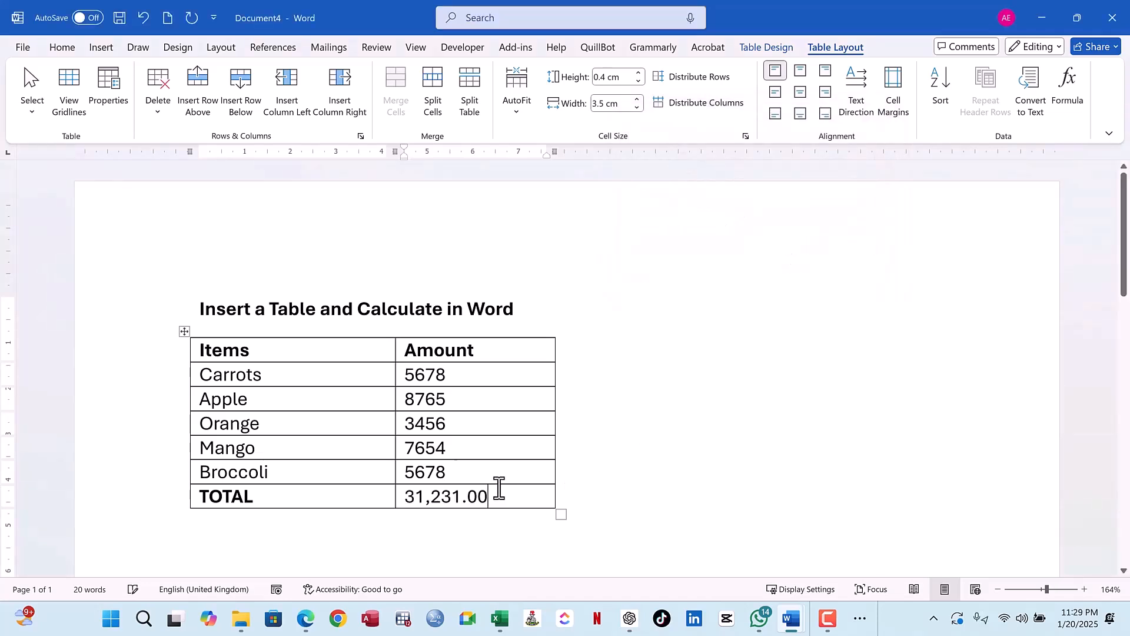
- Make the calculated total in the Amount column bold
{"action": "left_click_drag", "start_coordinate": [501, 496], "coordinate": [415, 498]}
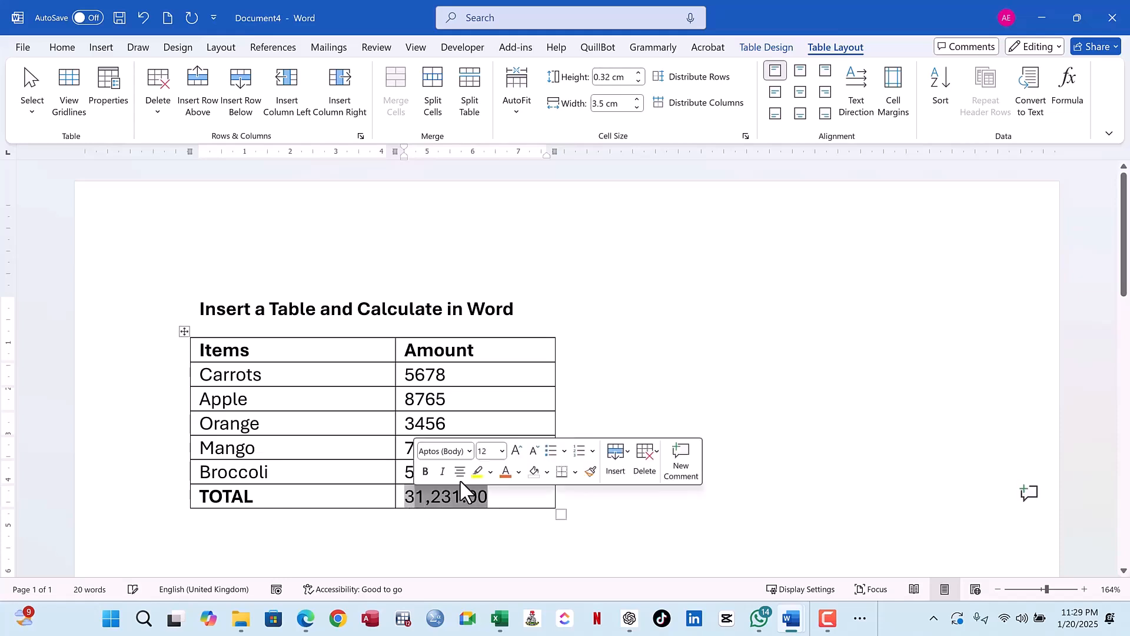
{"action": "left_click", "coordinate": [425, 470]}
{"action": "left_click_drag", "start_coordinate": [497, 498], "coordinate": [408, 497]}
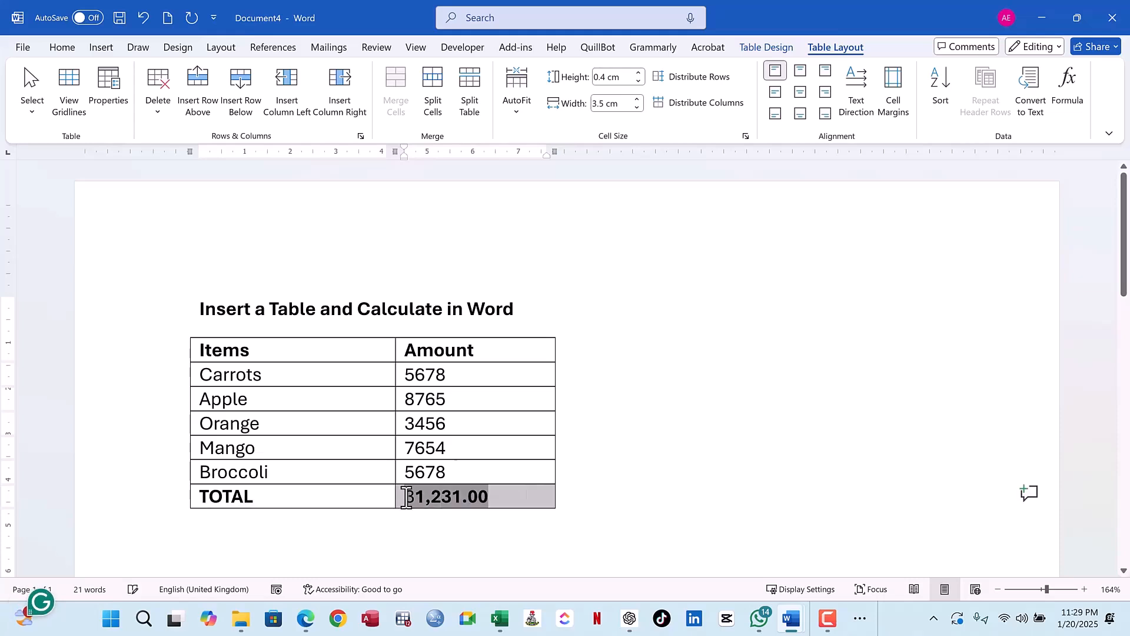
{"action": "left_click", "coordinate": [433, 522]}
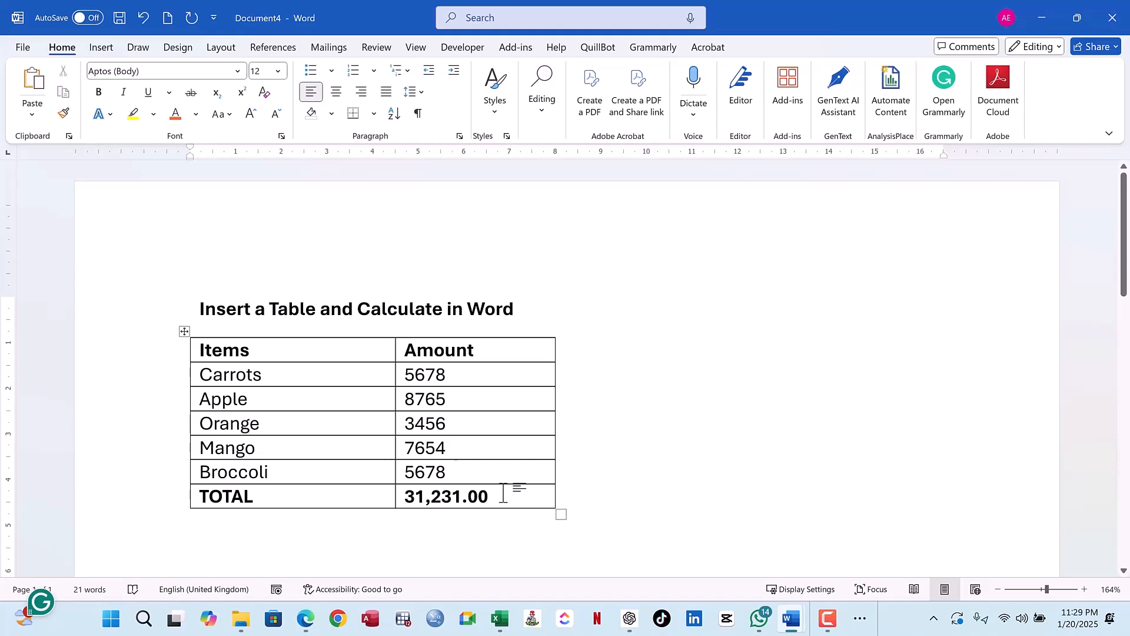
- Examine the list of functions available for table formulas from the Amount heading cell, without inserting any formula
{"action": "left_click", "coordinate": [549, 351]}
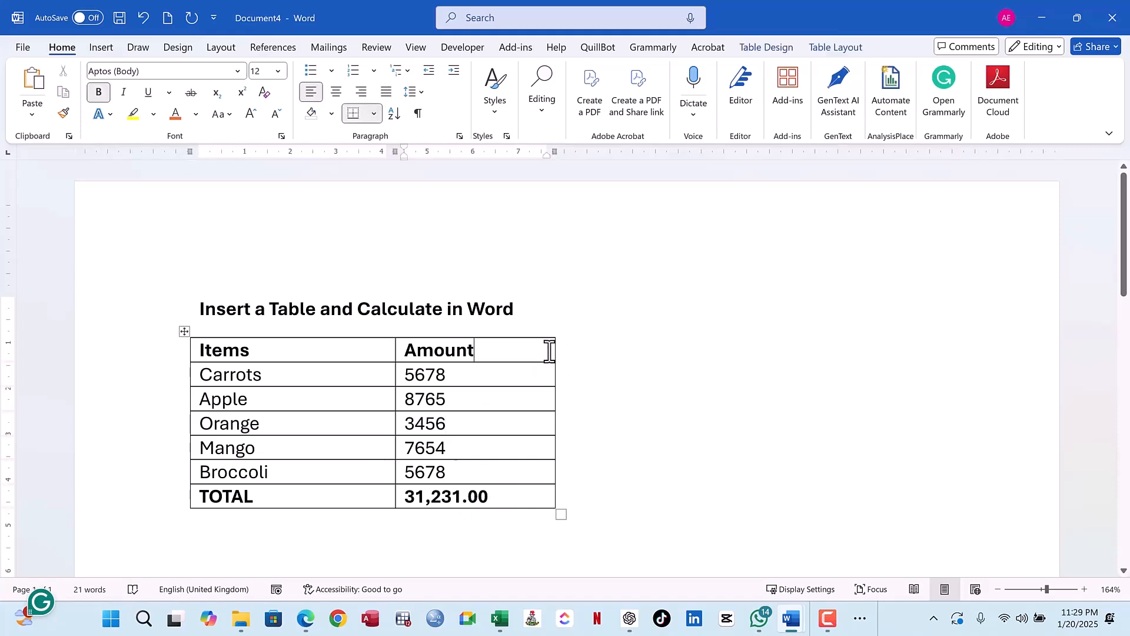
{"action": "left_click", "coordinate": [849, 49]}
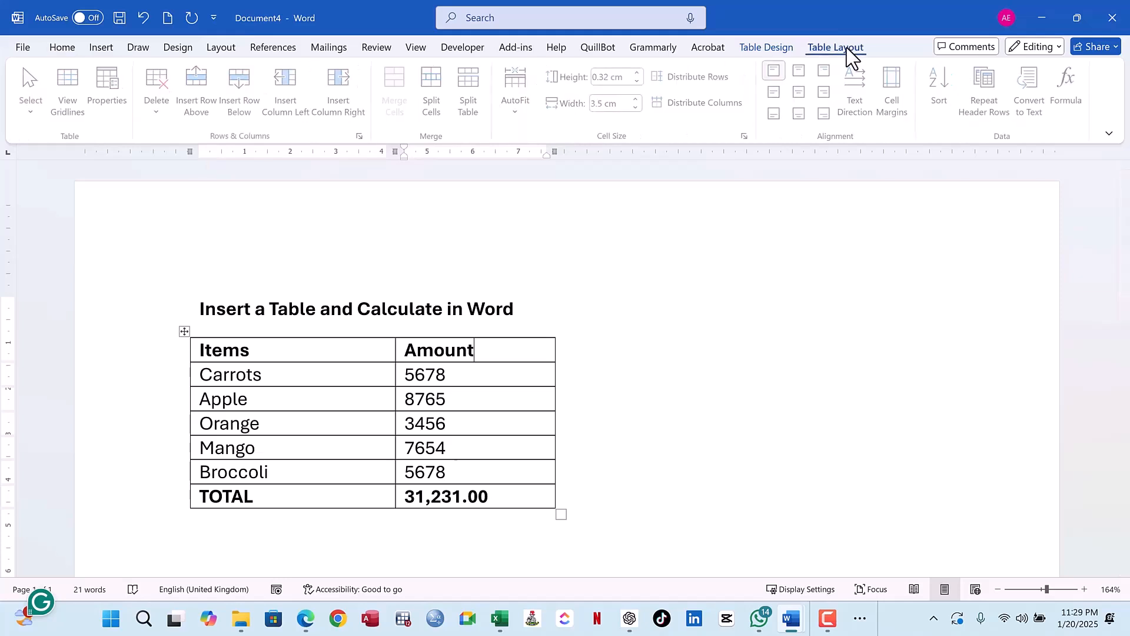
{"action": "left_click", "coordinate": [1067, 103]}
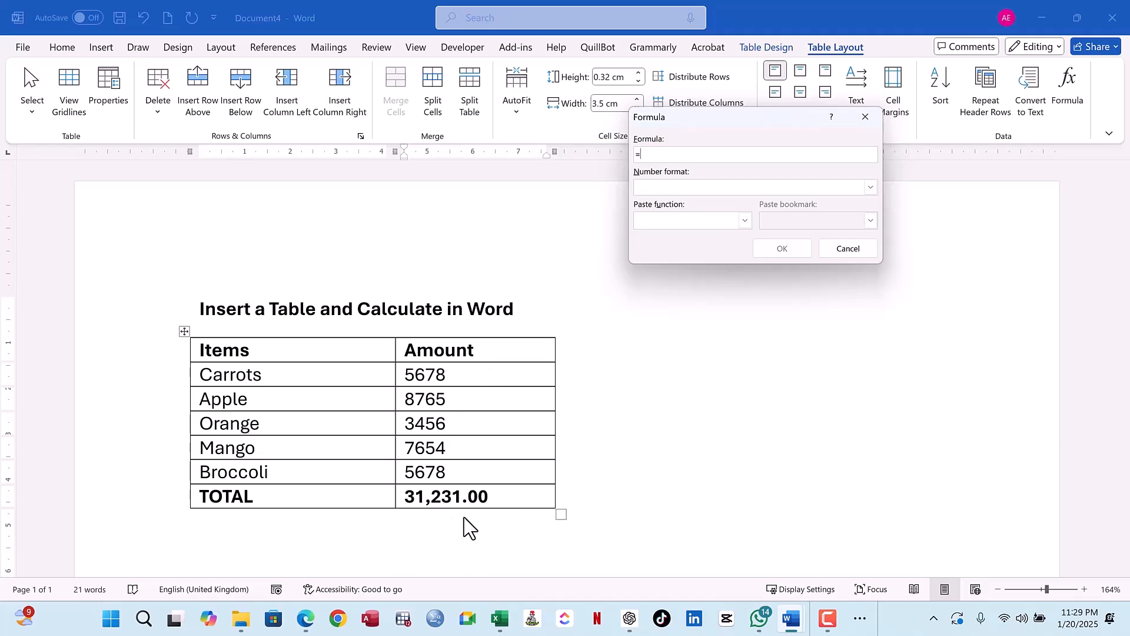
{"action": "left_click", "coordinate": [745, 221]}
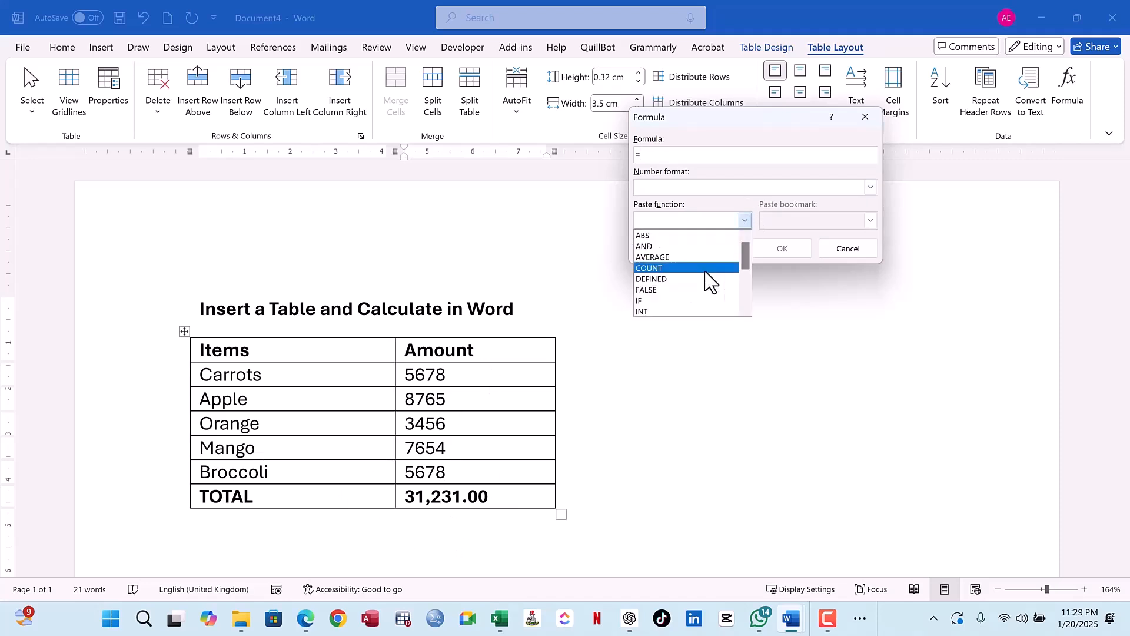
{"action": "scroll", "coordinate": [687, 266], "scroll_direction": "down", "scroll_amount": 4}
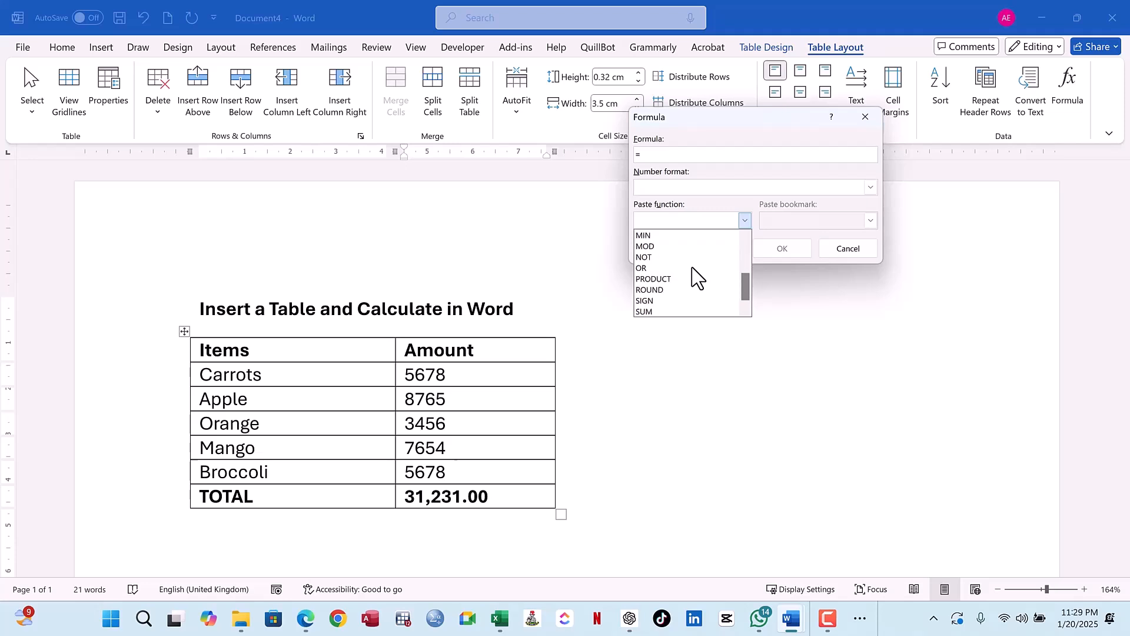
{"action": "scroll", "coordinate": [677, 288], "scroll_direction": "up", "scroll_amount": 2}
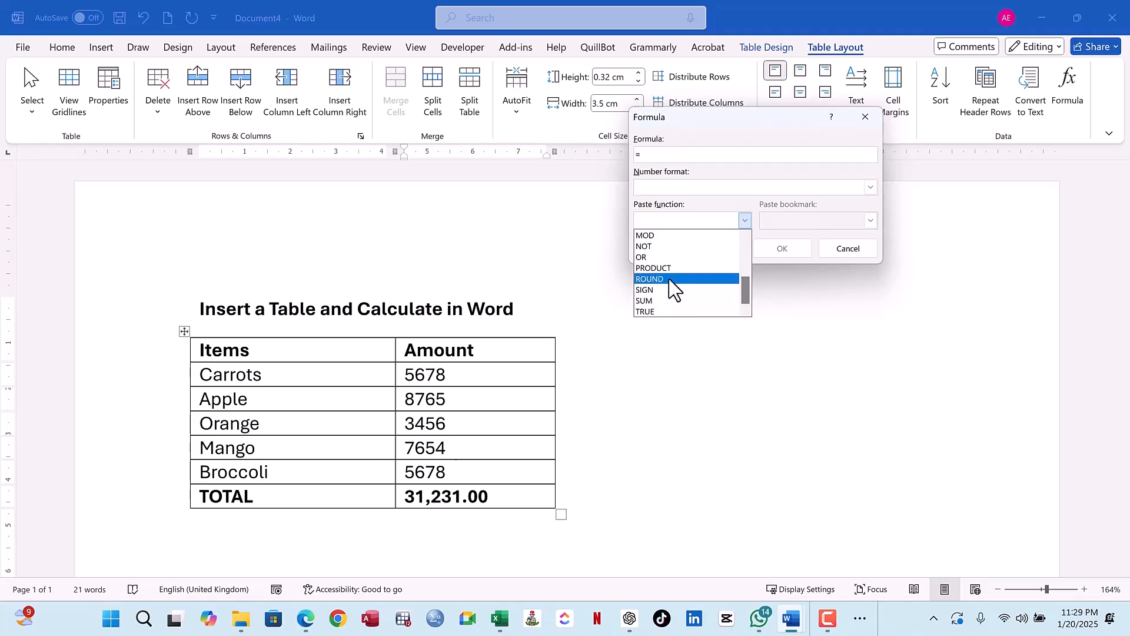
{"action": "scroll", "coordinate": [675, 288], "scroll_direction": "up", "scroll_amount": 2}
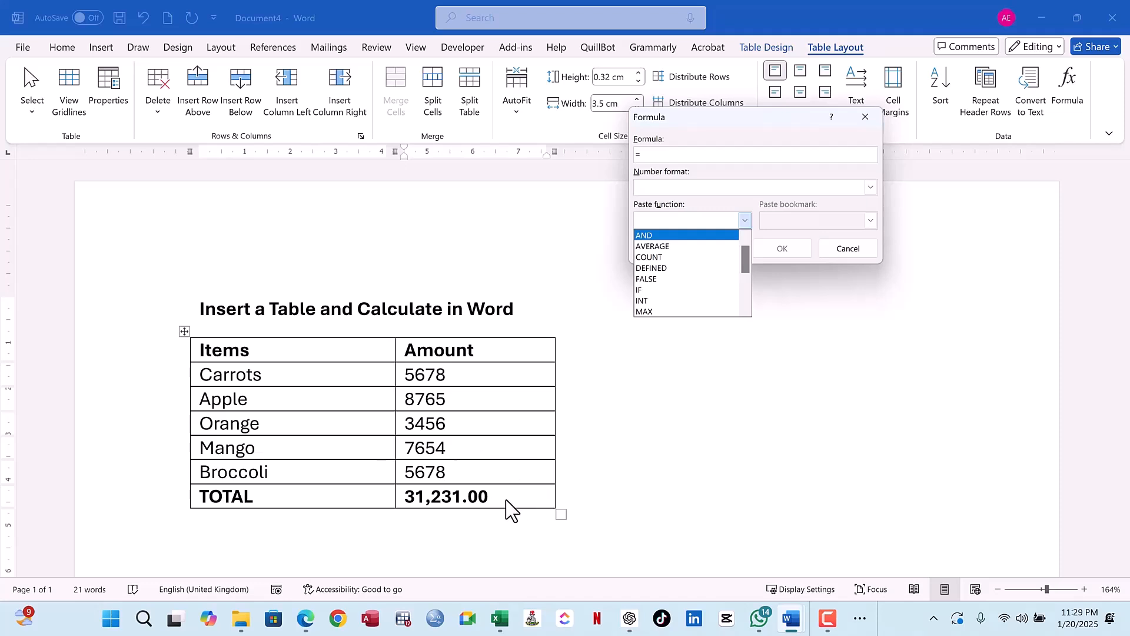
{"action": "left_click", "coordinate": [851, 252]}
{"action": "left_click", "coordinate": [851, 252]}
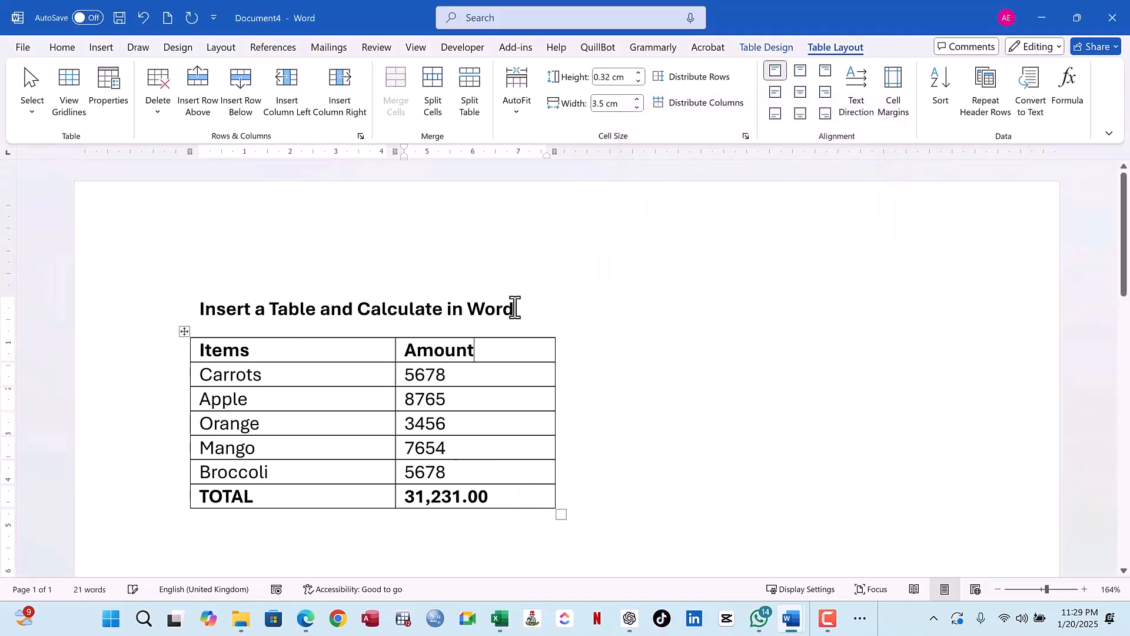